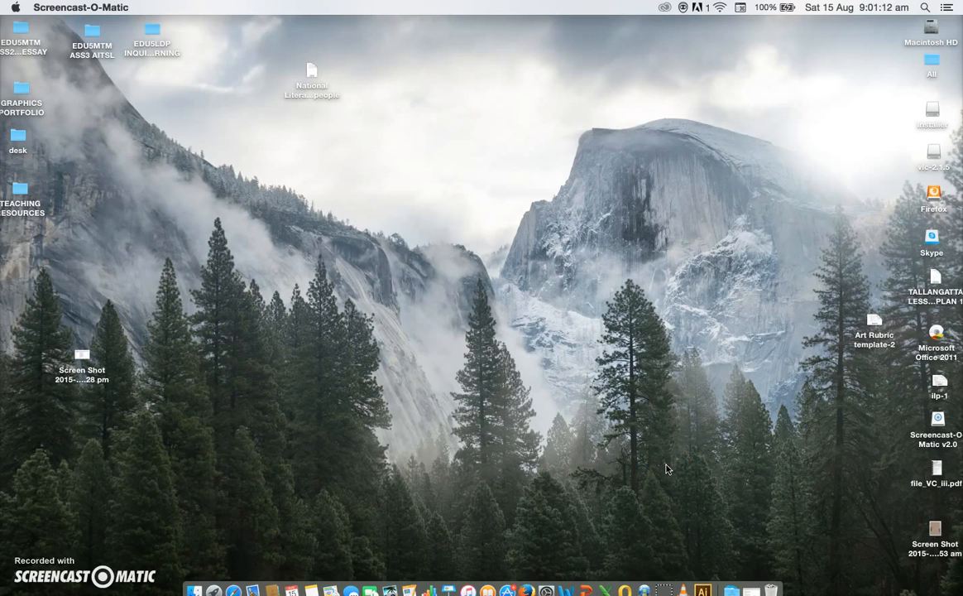
# Preview the tree drawing image "Screen Shot 2015-08-15 at 8.26.53 am" on the desktop, and close the preview.
pyautogui.click(934, 532)
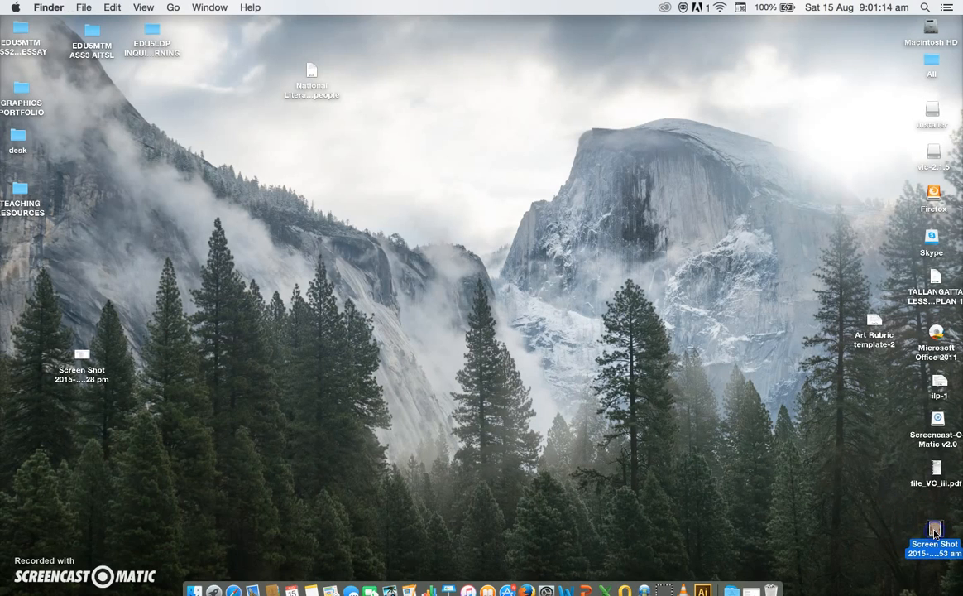
pyautogui.press('space')
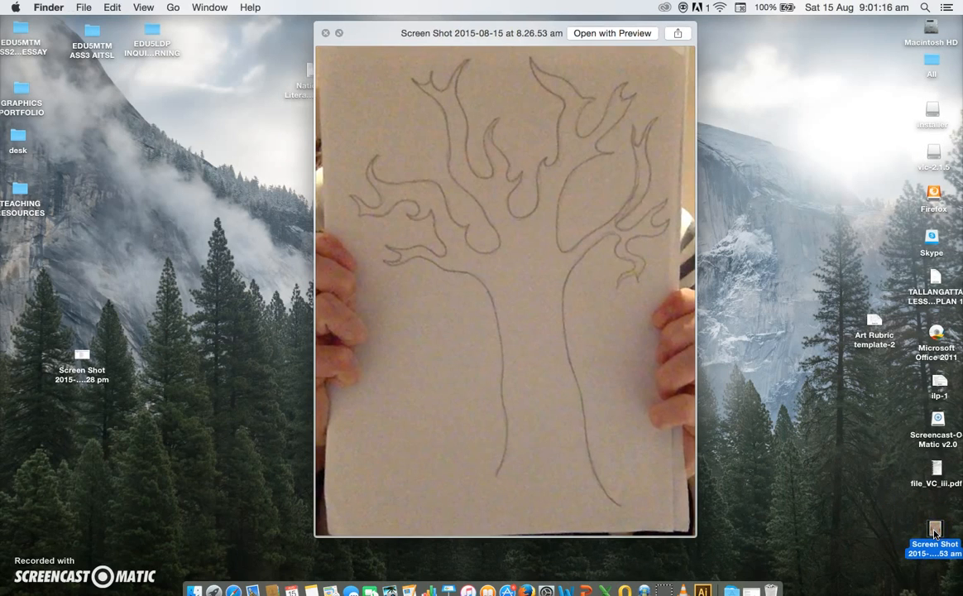
pyautogui.press('space')
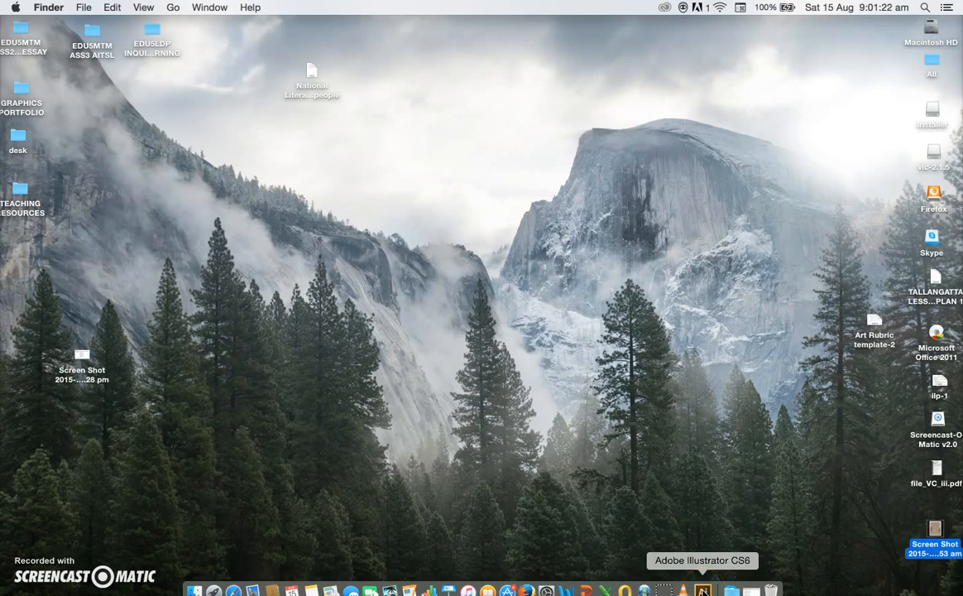
# Switch to Adobe Illustrator CS6 and create a new portrait A4 document with one artboard.
pyautogui.click(702, 590)
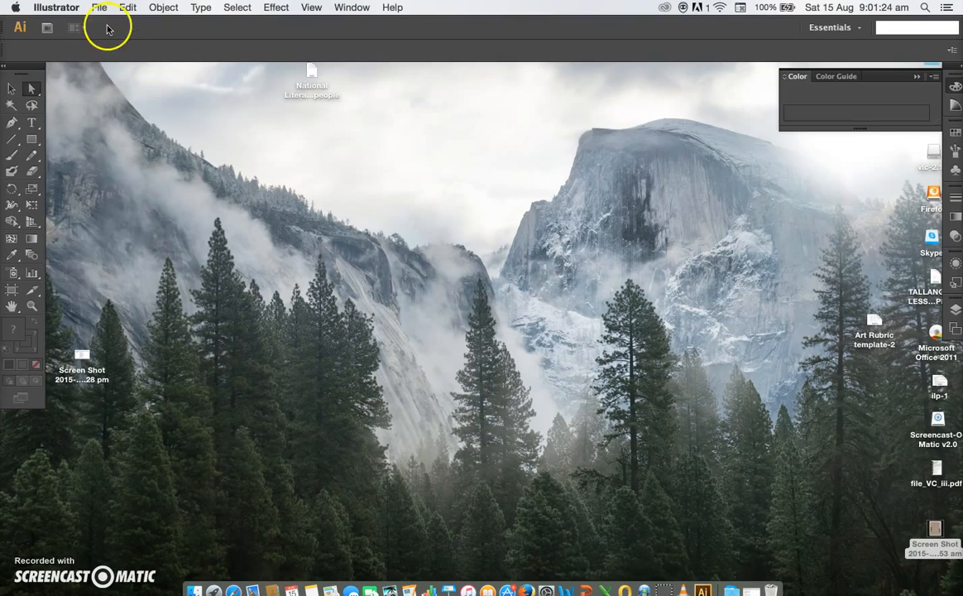
pyautogui.click(100, 8)
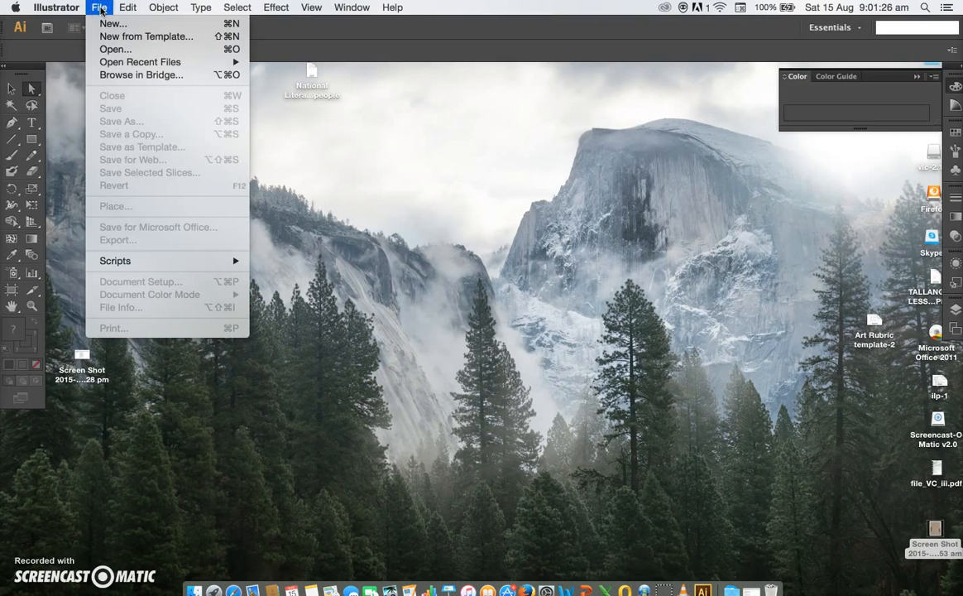
pyautogui.click(105, 28)
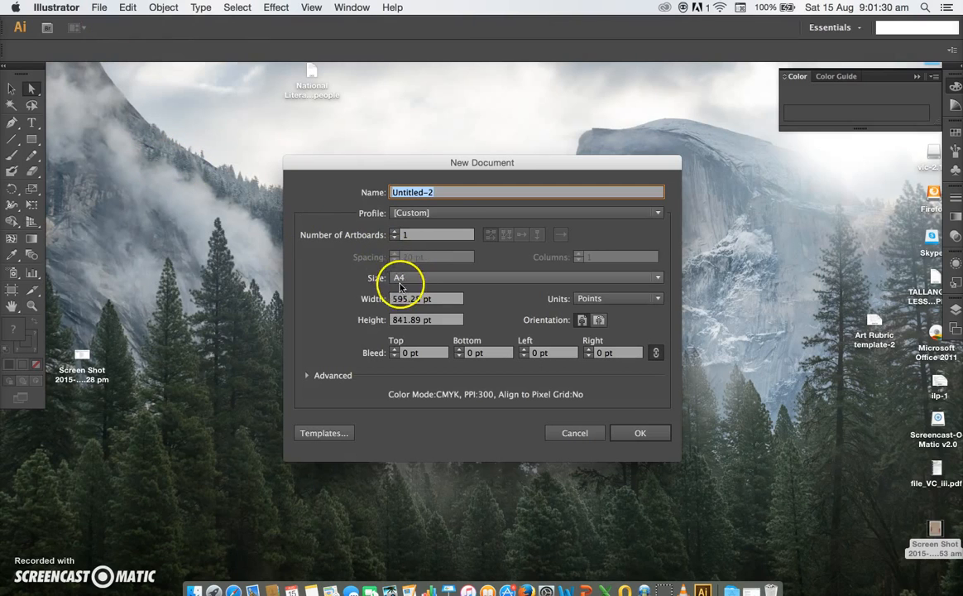
pyautogui.click(640, 432)
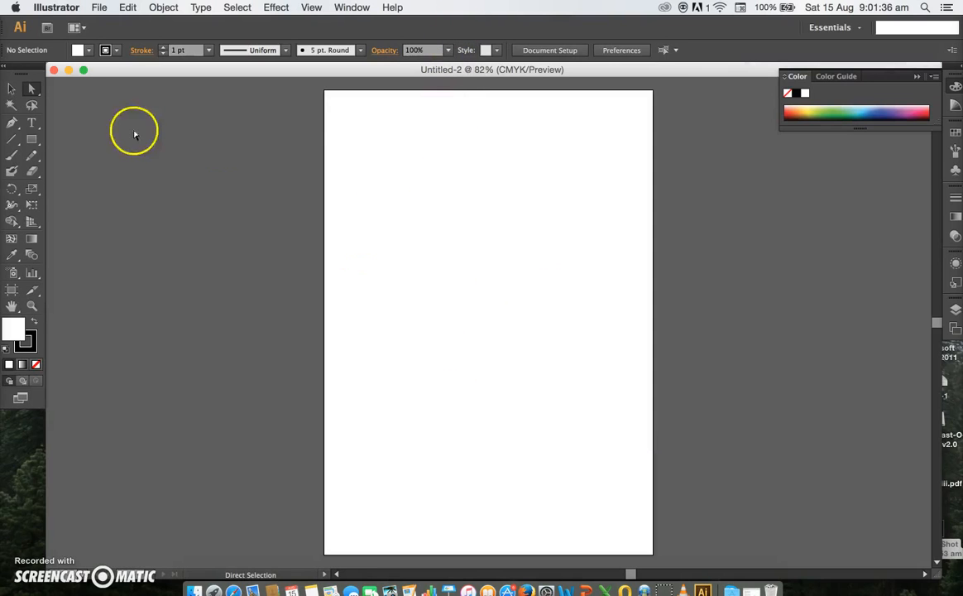
# Place the desktop image "Screen Shot 2015-08-15 at 8.26.53 am" on the artboard as a linked file.
pyautogui.click(99, 8)
pyautogui.click(117, 208)
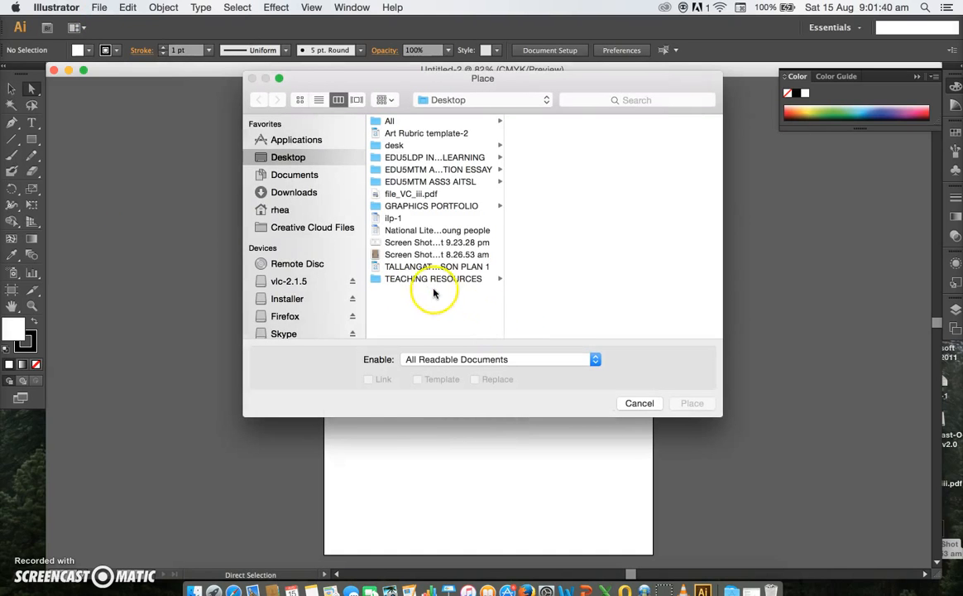
pyautogui.click(417, 257)
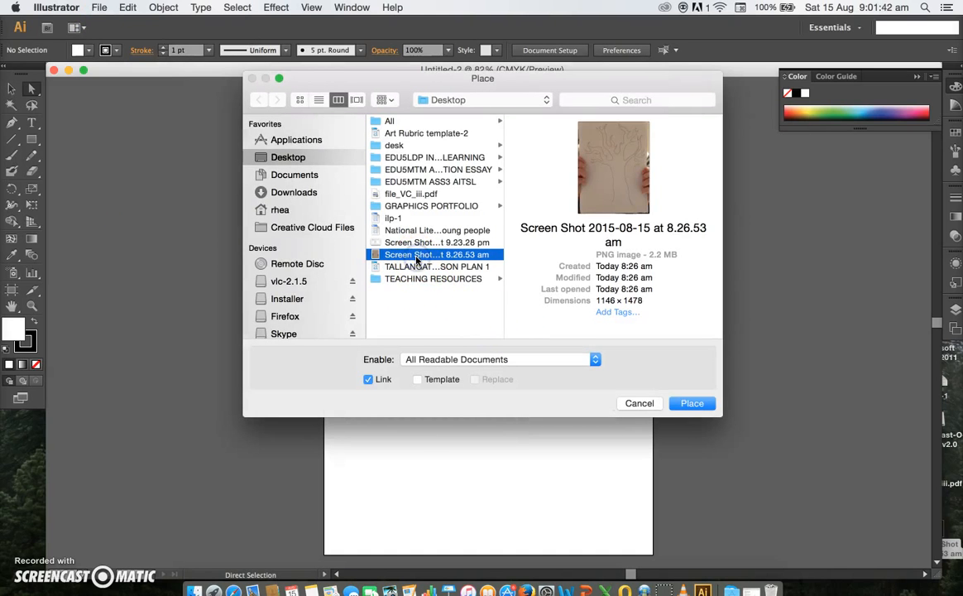
pyautogui.click(692, 403)
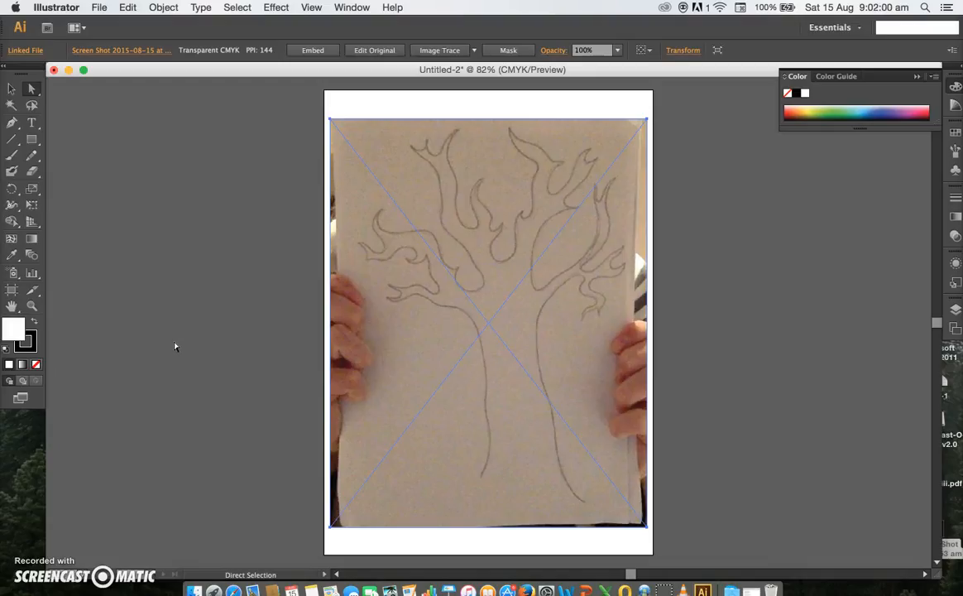
# Draw a closed four-sided shape with the Pen tool at the base of the sketched trunk, starting at the left trunk line's lower end.
pyautogui.click(13, 126)
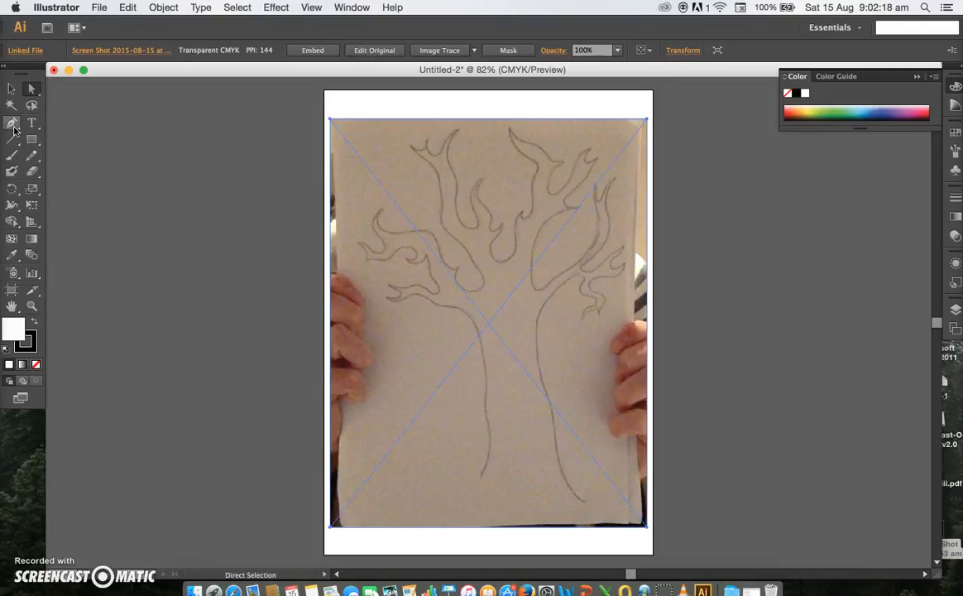
pyautogui.click(14, 129)
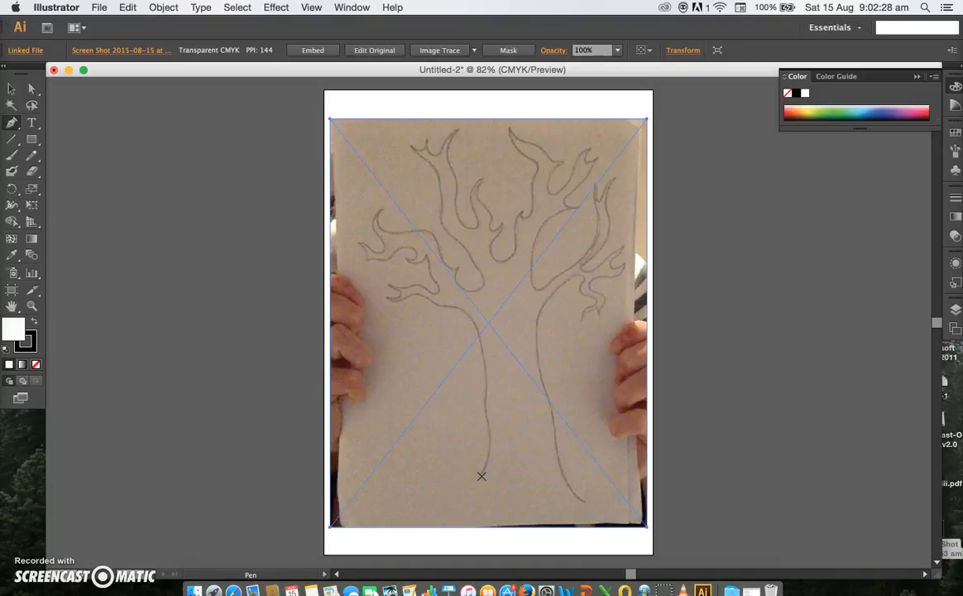
pyautogui.press('super+equal')
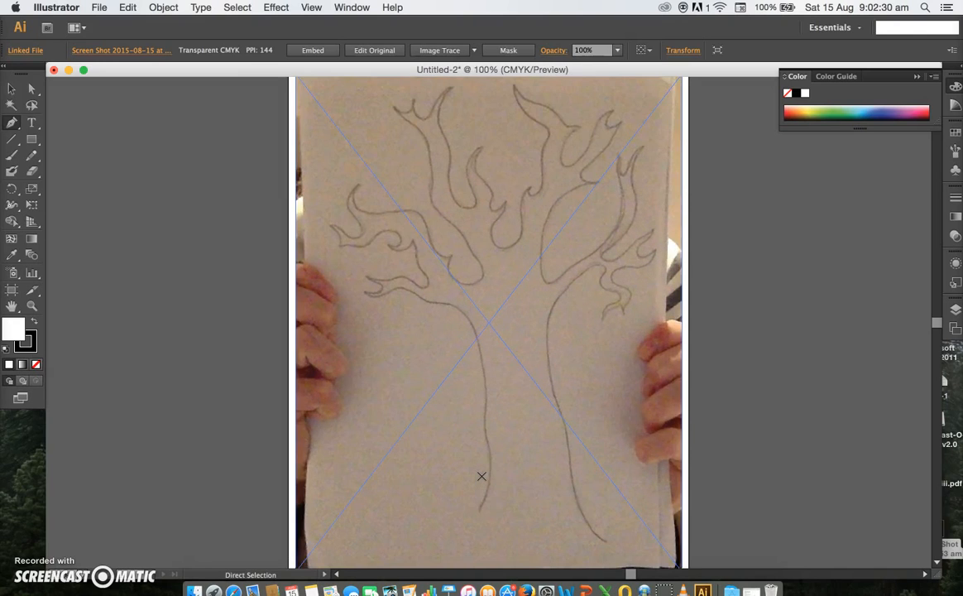
pyautogui.click(479, 510)
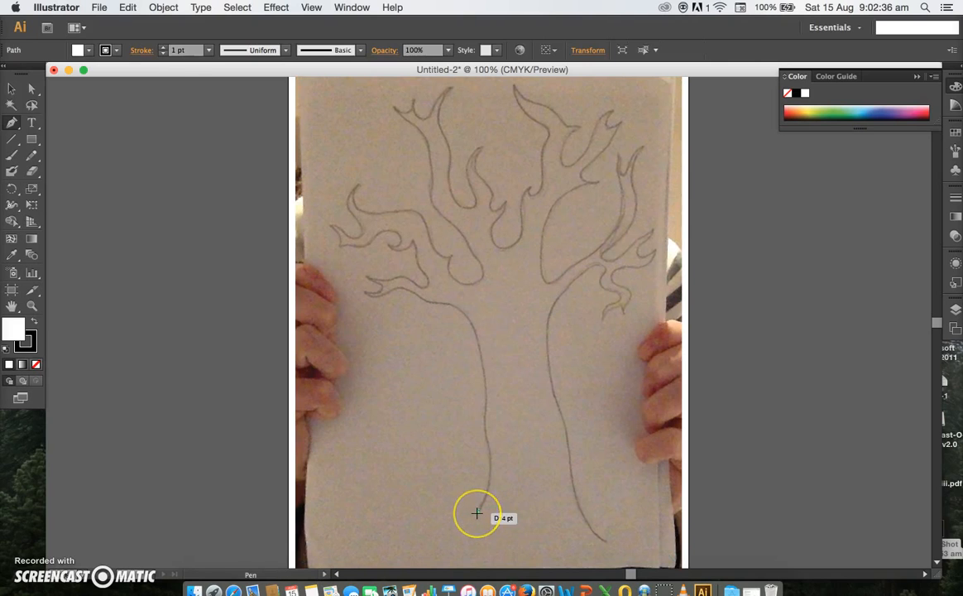
pyautogui.press('super+equal')
pyautogui.scroll(-5, 477, 510)
pyautogui.click(505, 474)
pyautogui.moveTo(505, 474); pyautogui.dragTo(514, 398)
pyautogui.moveTo(506, 346); pyautogui.dragTo(495, 448)
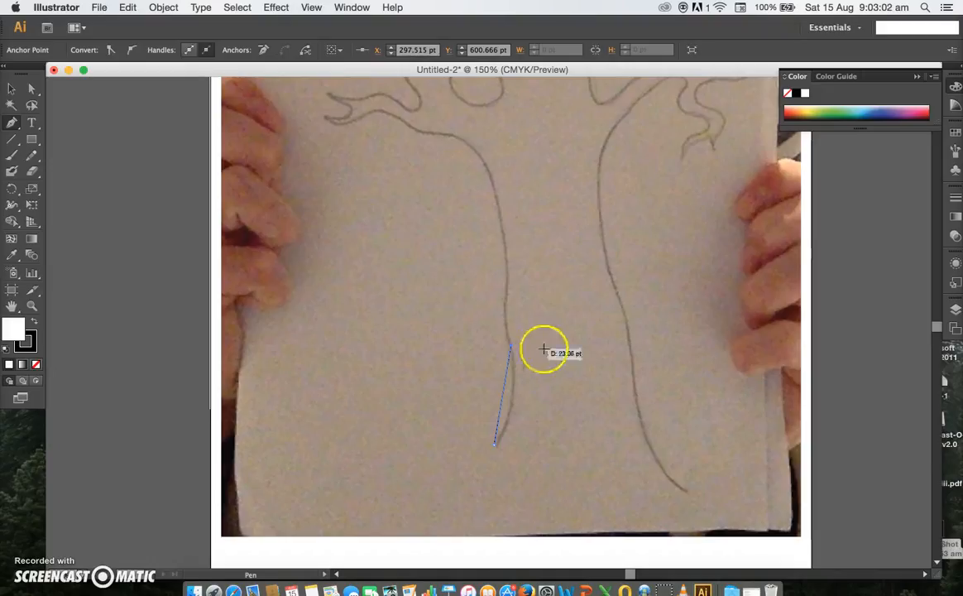
pyautogui.click(622, 352)
pyautogui.click(612, 455)
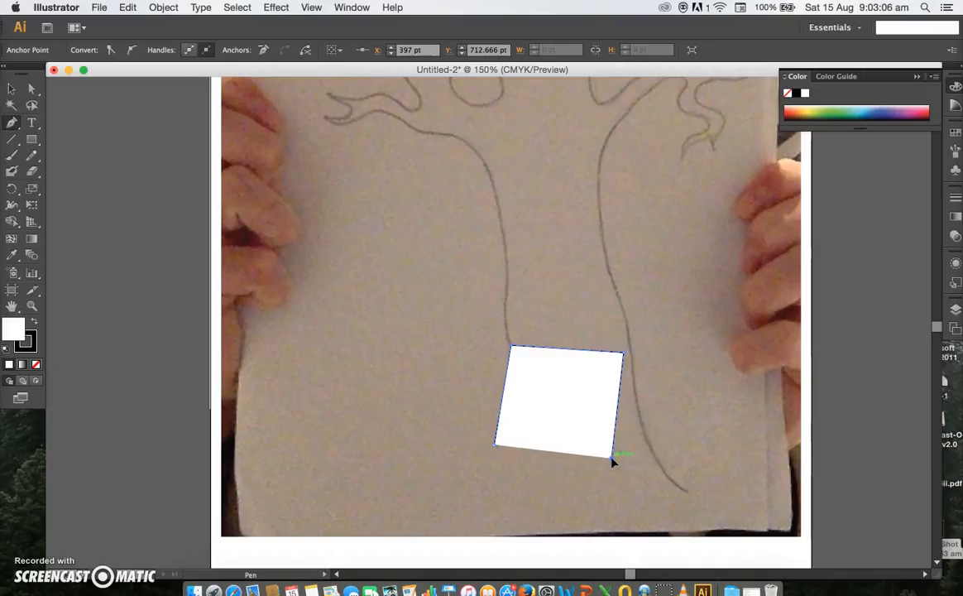
pyautogui.click(494, 444)
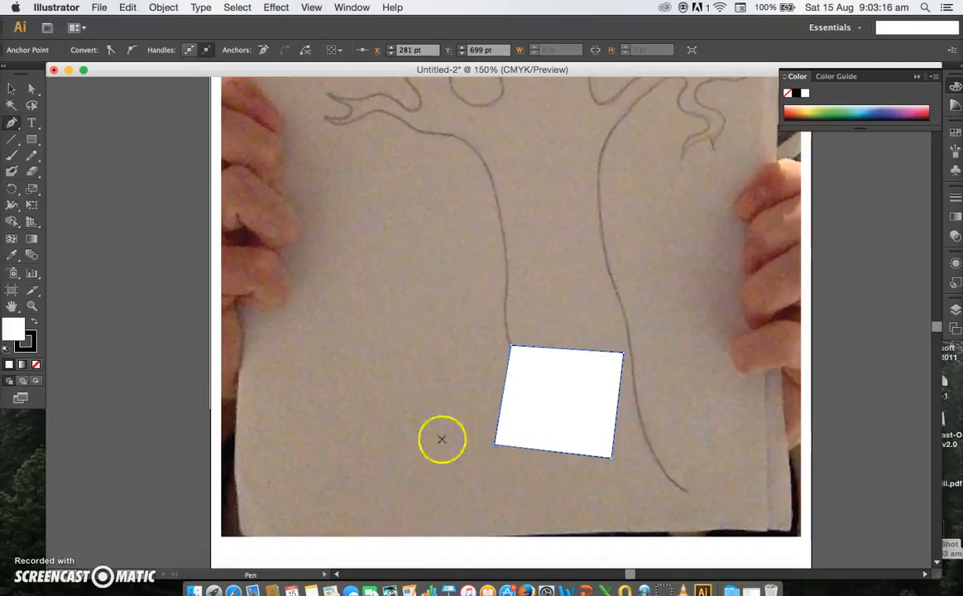
# Try black, brown and no fill on the four-sided shape, and finish with a white fill and no stroke.
pyautogui.click(33, 323)
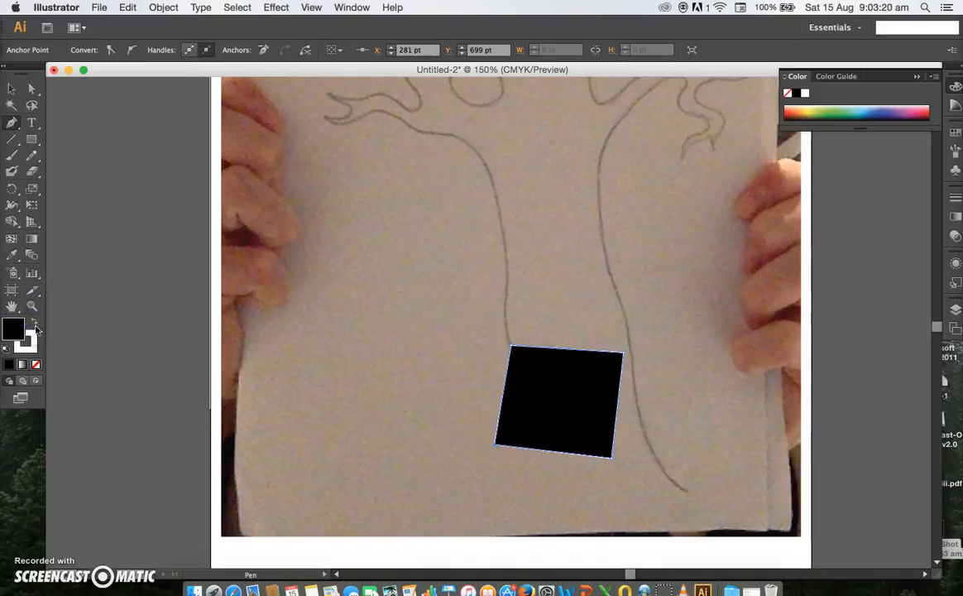
pyautogui.click(10, 365)
pyautogui.click(797, 111)
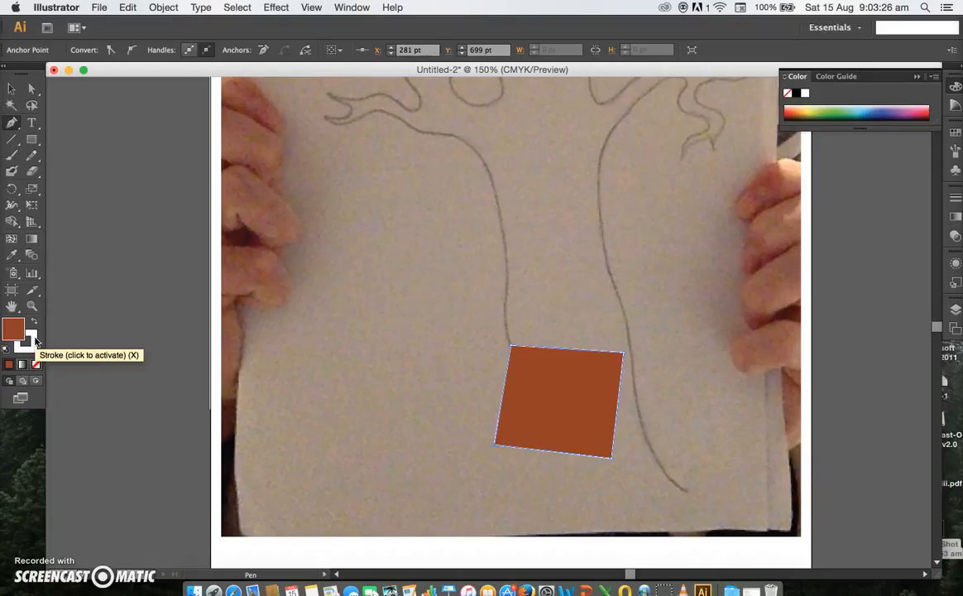
pyautogui.click(36, 364)
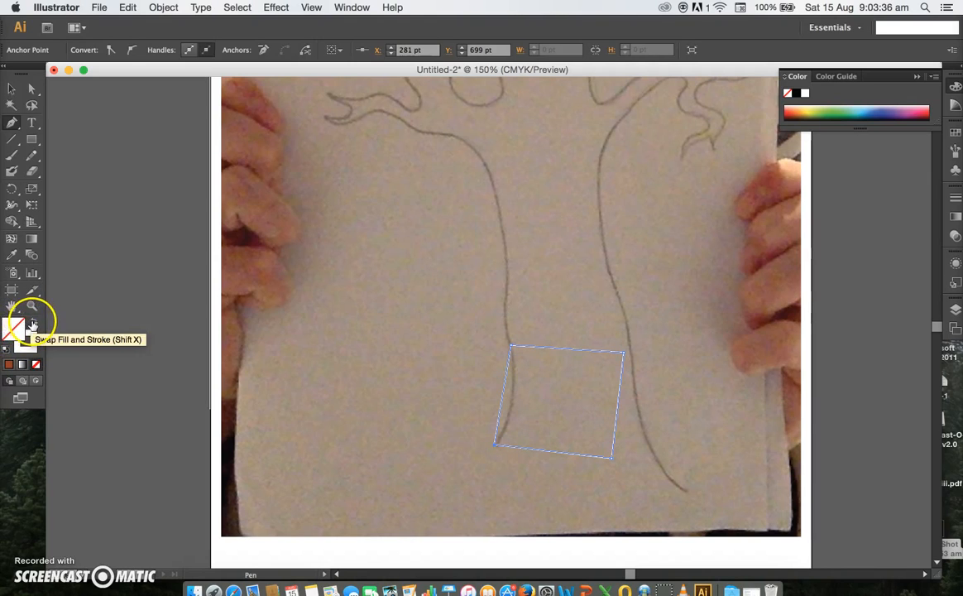
pyautogui.click(32, 322)
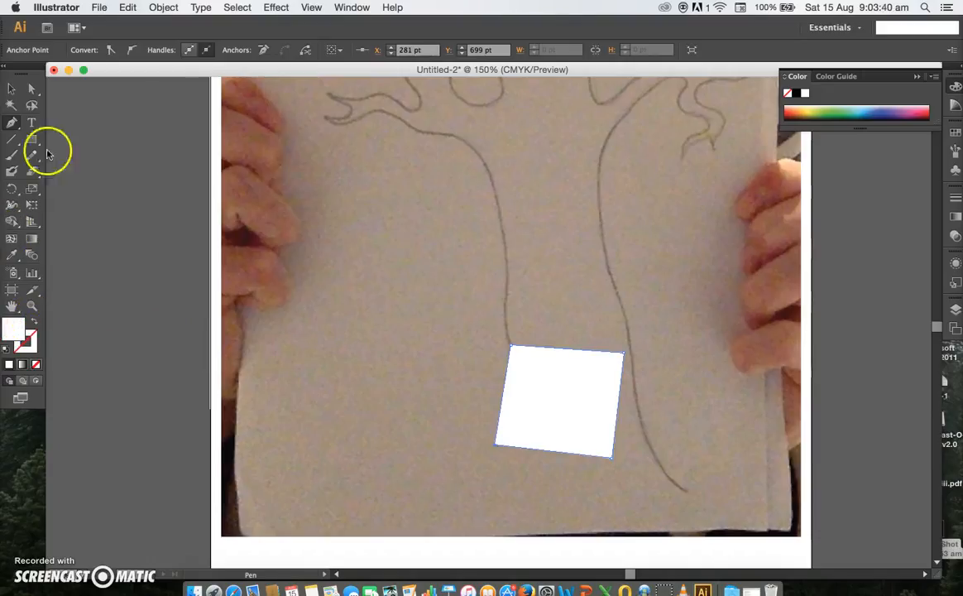
# Delete the white four-sided shape from the base of the trunk.
pyautogui.click(15, 91)
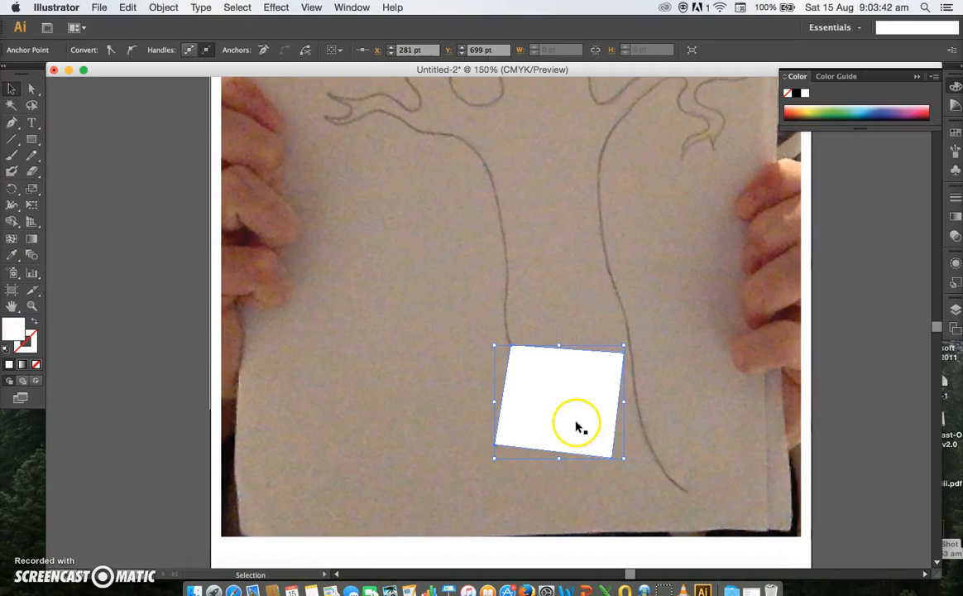
pyautogui.press('Delete')
pyautogui.press('Delete')
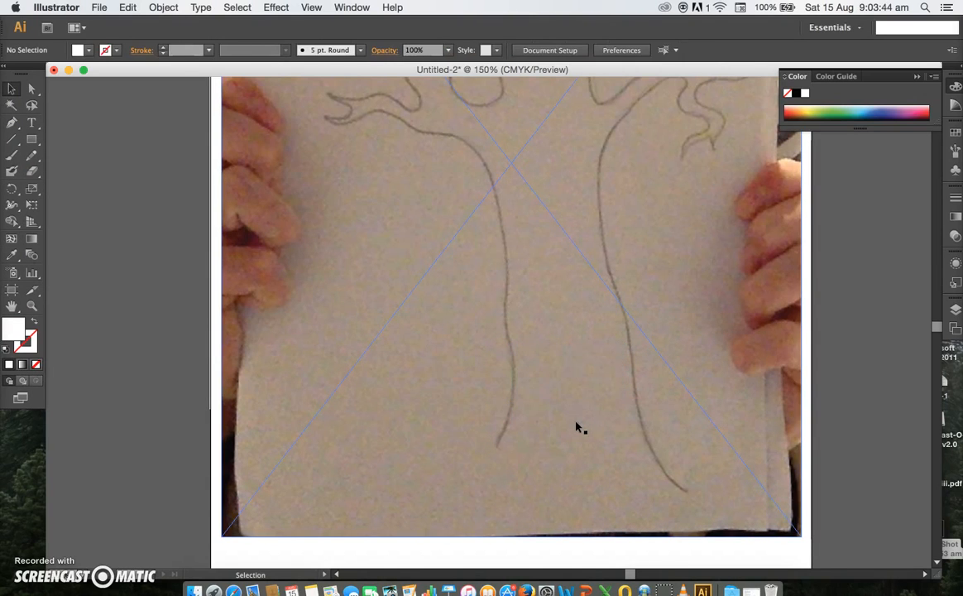
# Draw a closed, straight-edged letter N with the Pen tool in the empty paper area left of the trunk.
pyautogui.click(11, 122)
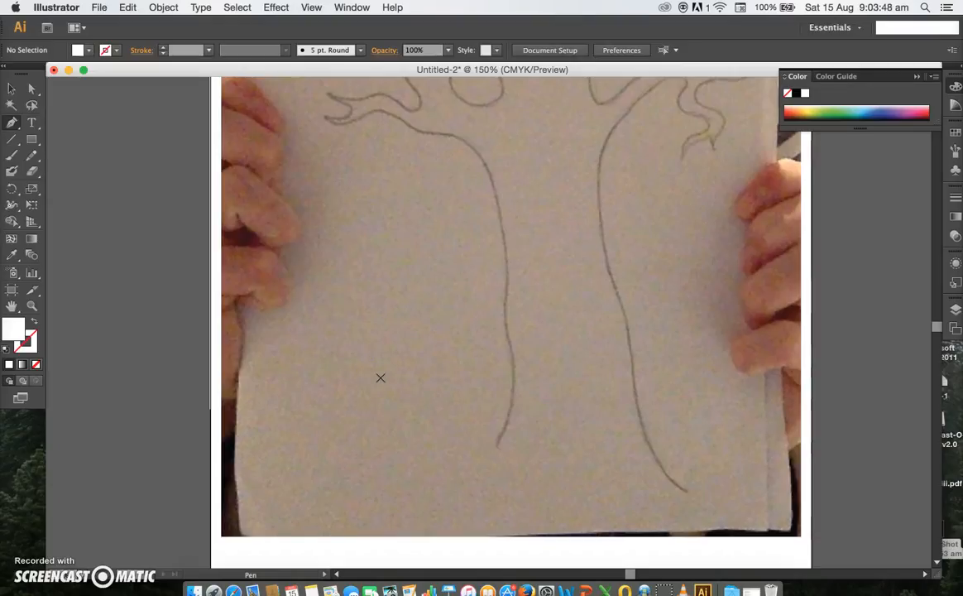
pyautogui.click(329, 383)
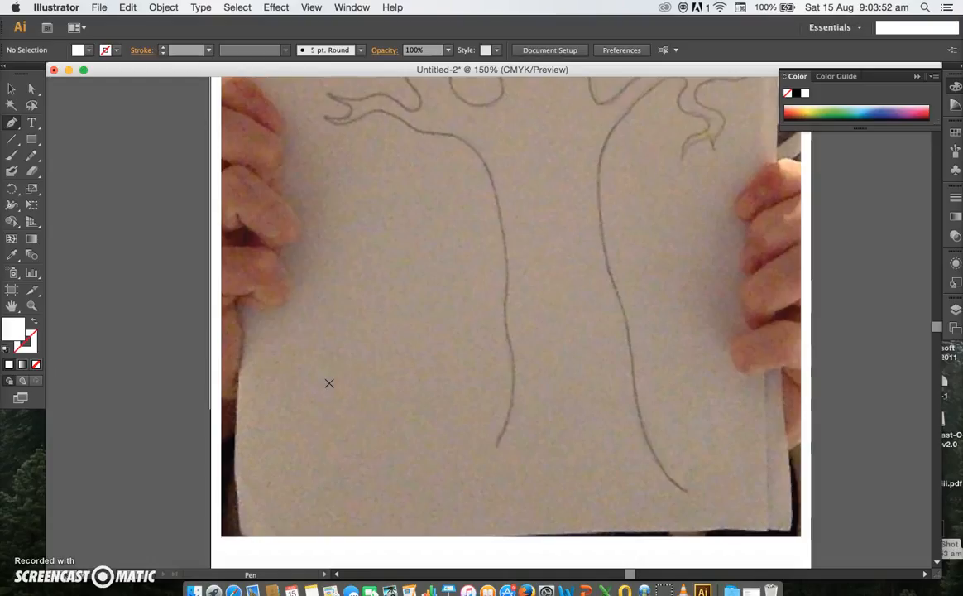
pyautogui.click(282, 429)
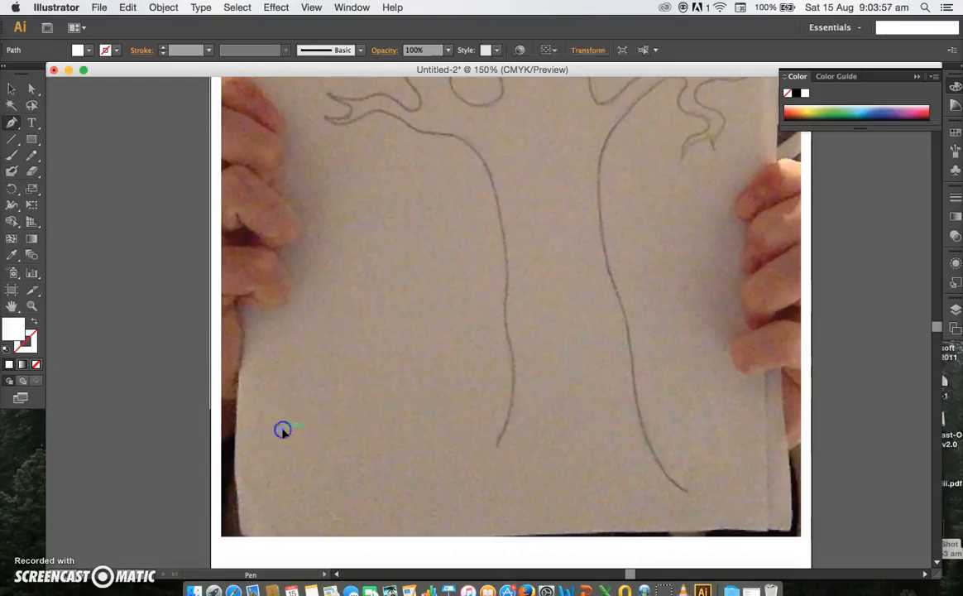
pyautogui.click(282, 345)
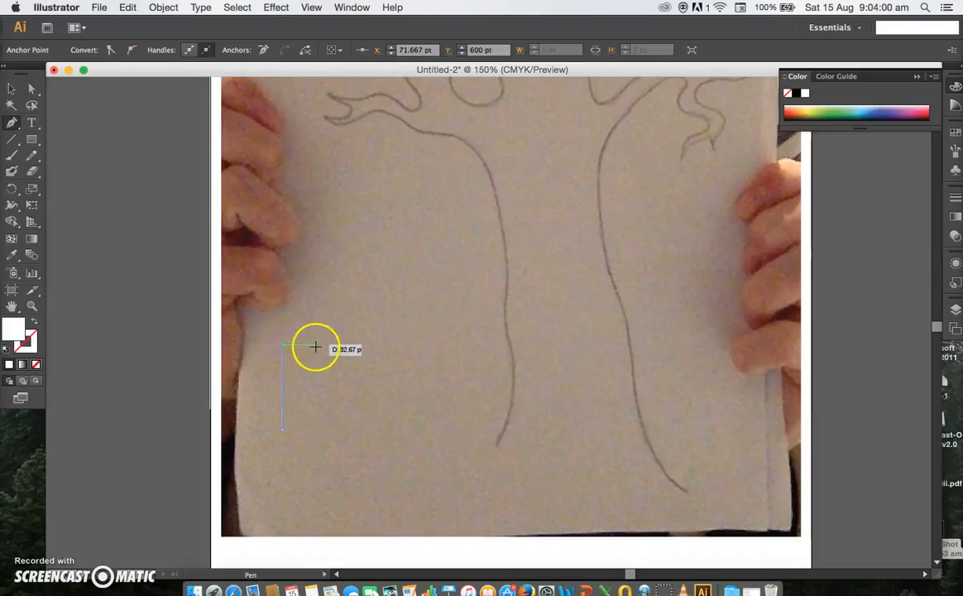
pyautogui.click(316, 347)
pyautogui.moveTo(316, 348)
pyautogui.mouseDown()
pyautogui.moveTo(341, 422)
pyautogui.moveTo(356, 340)
pyautogui.moveTo(383, 341)
pyautogui.moveTo(356, 453)
pyautogui.moveTo(364, 456)
pyautogui.moveTo(300, 458)
pyautogui.mouseUp()
pyautogui.click(341, 423)
pyautogui.click(306, 398)
pyautogui.moveTo(282, 457); pyautogui.dragTo(279, 455)
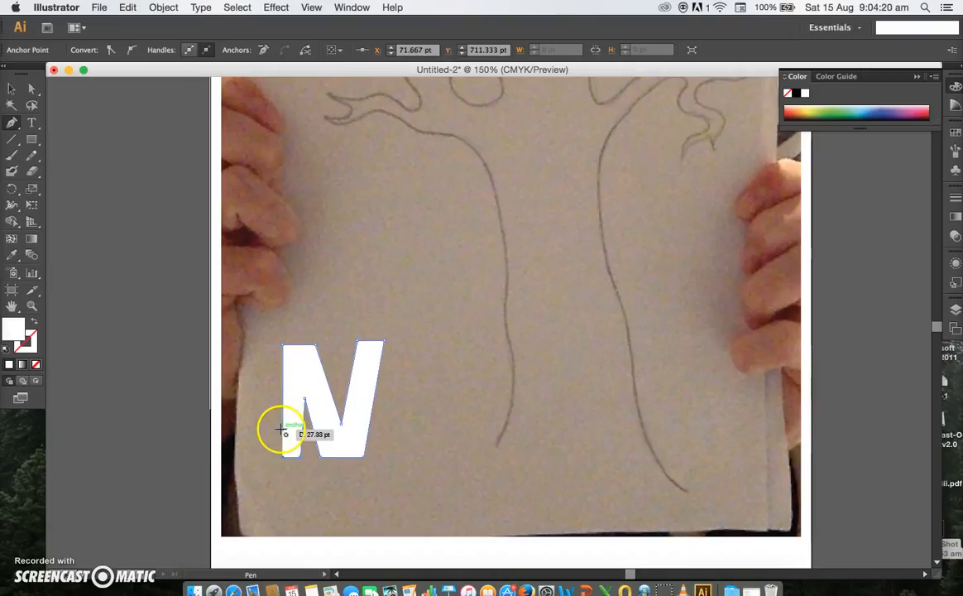
pyautogui.click(282, 429)
# Select the letter N and change its fill to yellow, to green and finally to blue from the colour spectrum.
pyautogui.click(11, 90)
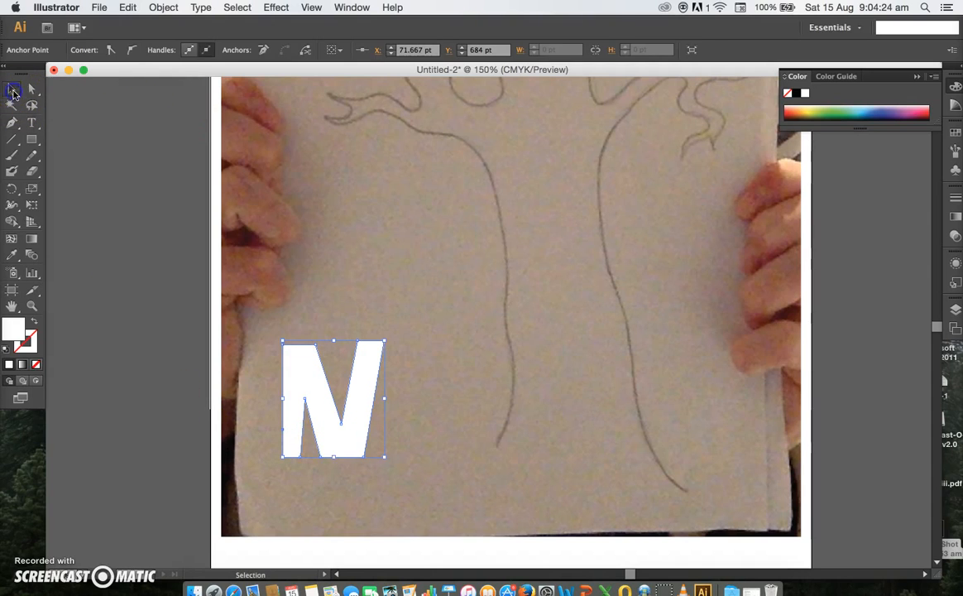
pyautogui.click(364, 447)
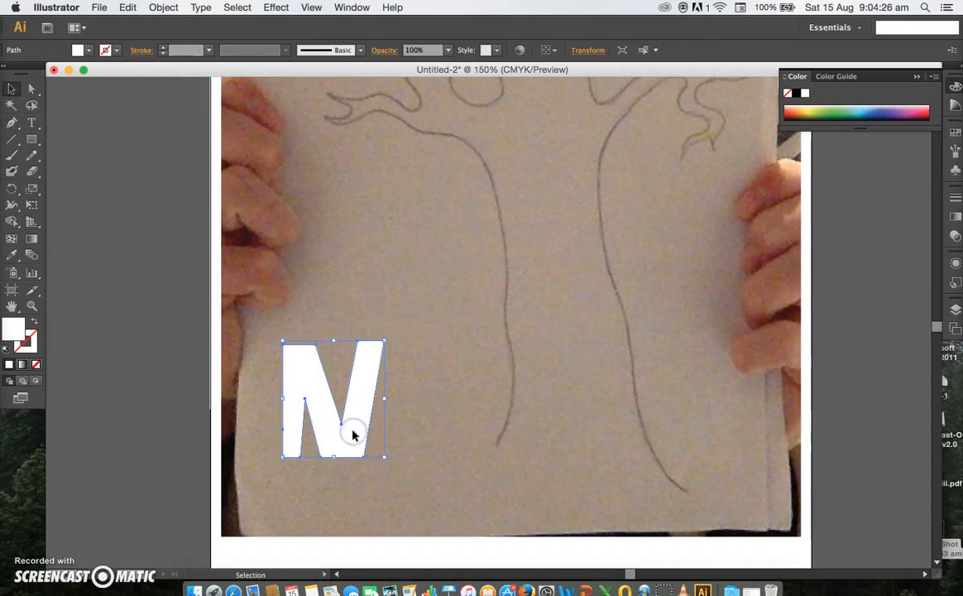
pyautogui.press('super+equal')
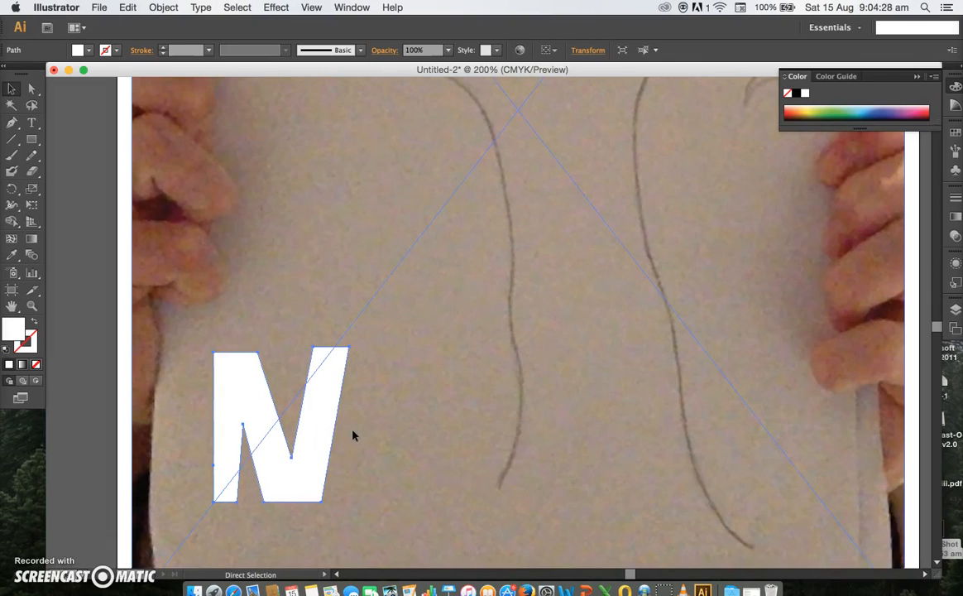
pyautogui.press('super+equal')
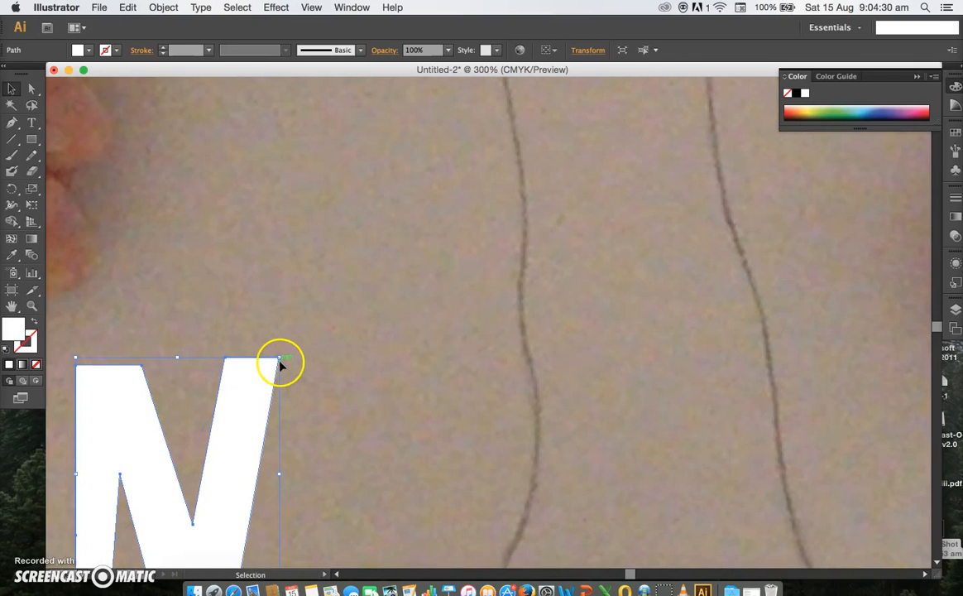
pyautogui.moveTo(279, 361); pyautogui.dragTo(649, 195)
pyautogui.moveTo(422, 194); pyautogui.dragTo(281, 280)
pyautogui.scroll(-5, 281, 280)
pyautogui.hscroll(-3, 281, 280)
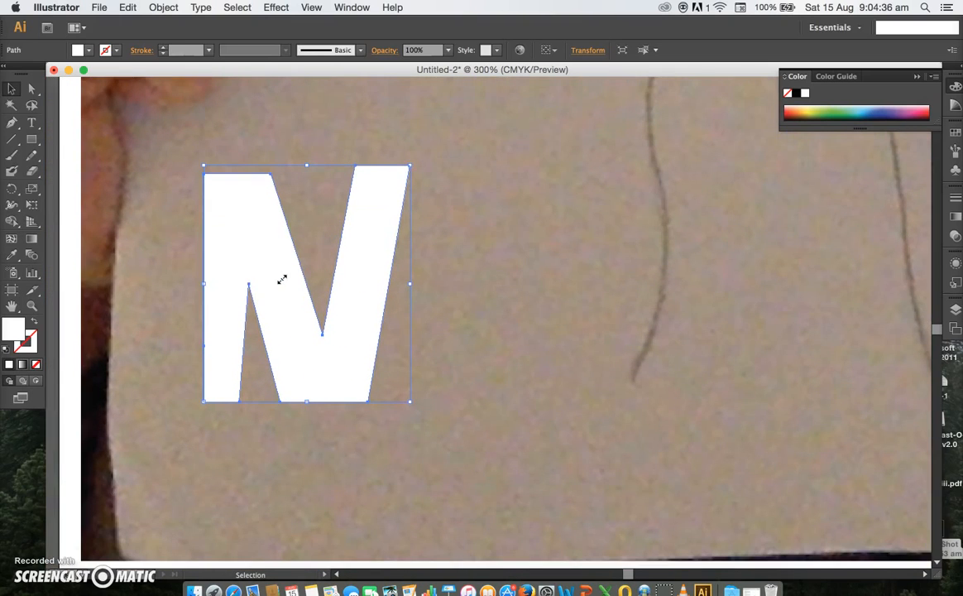
pyautogui.click(812, 103)
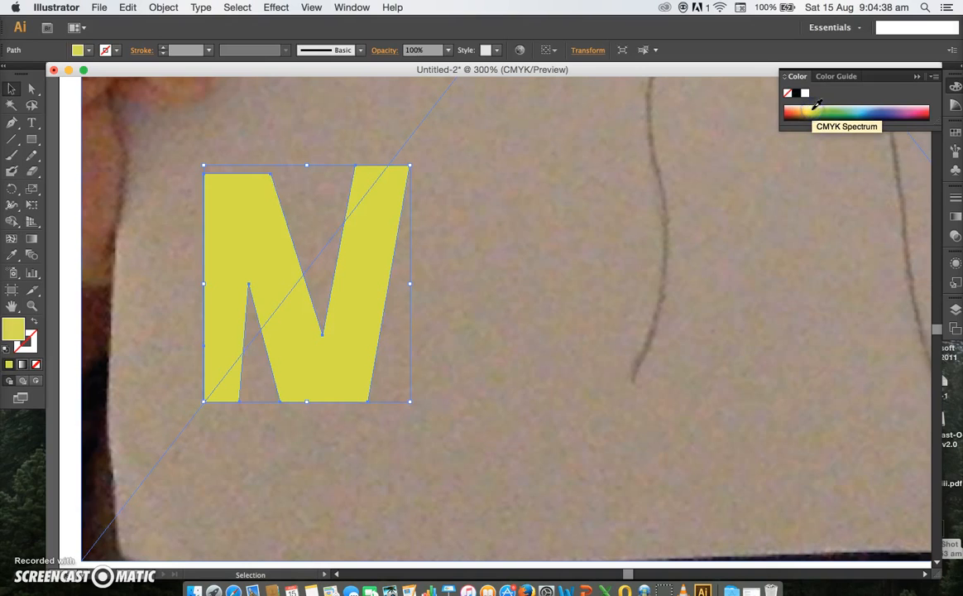
pyautogui.click(848, 109)
pyautogui.click(877, 110)
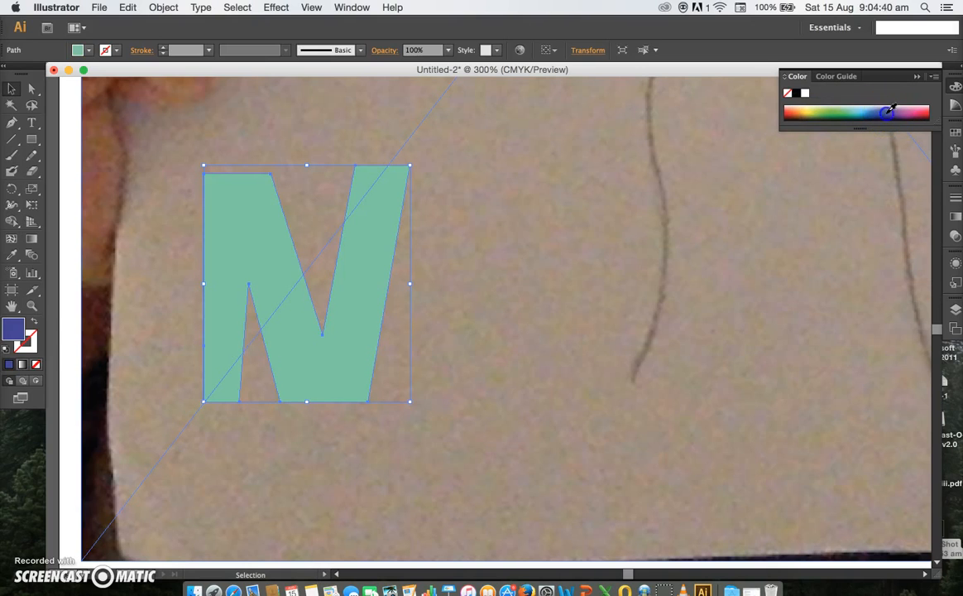
# Give the letter N a linear gradient fill, try green for the black end stop, and finish with white to light blue.
pyautogui.click(22, 365)
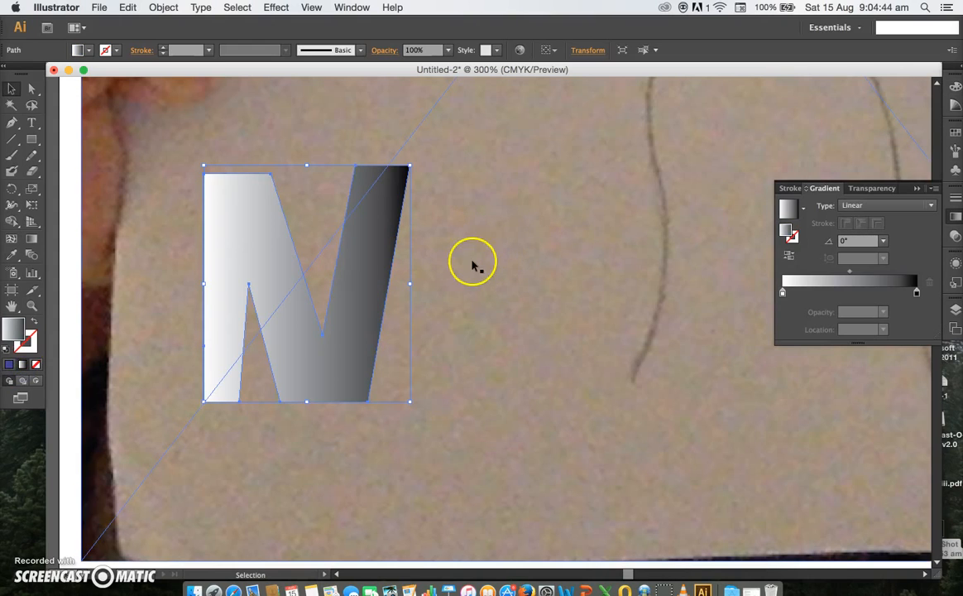
pyautogui.doubleClick(915, 292)
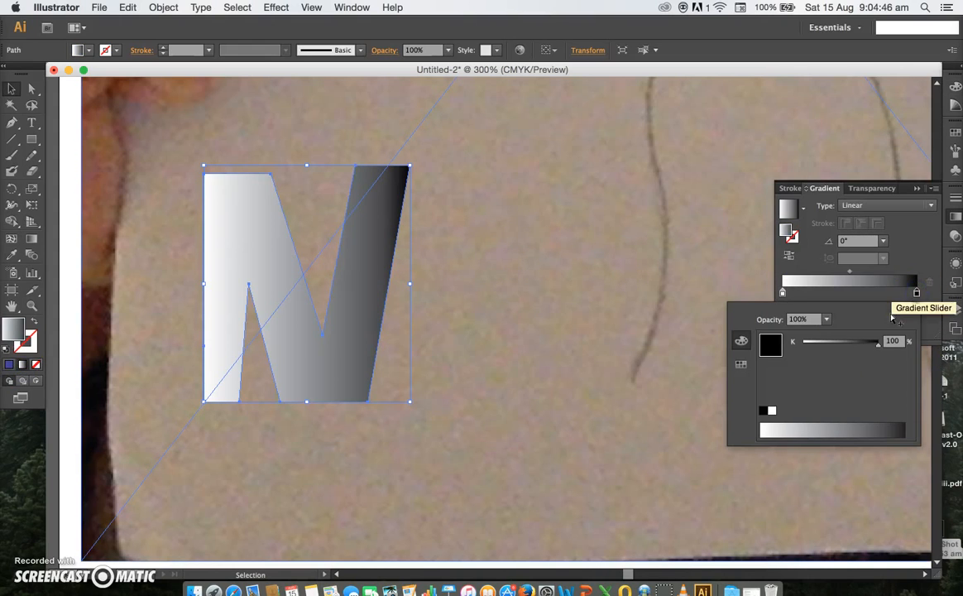
pyautogui.click(741, 364)
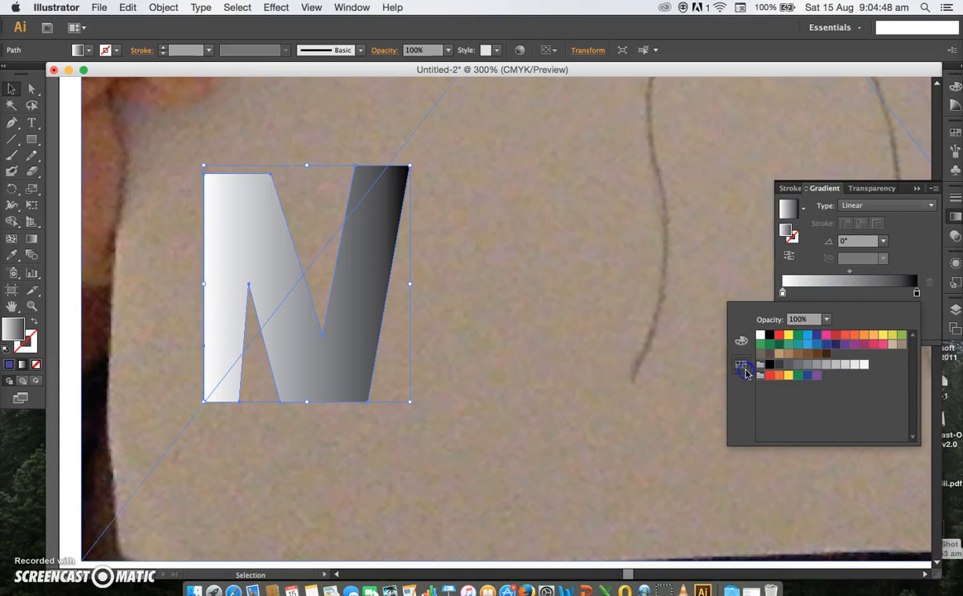
pyautogui.click(787, 346)
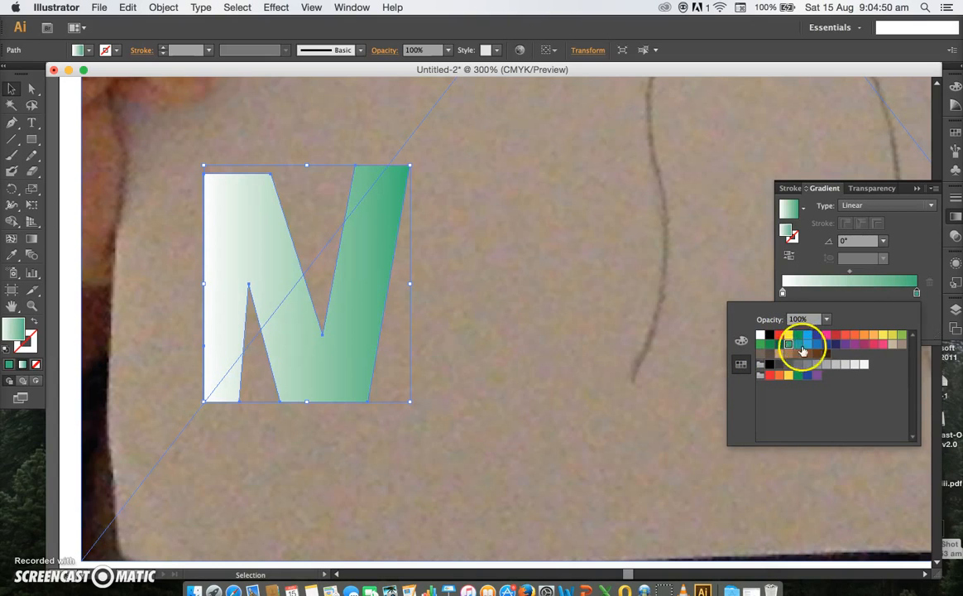
pyautogui.click(805, 339)
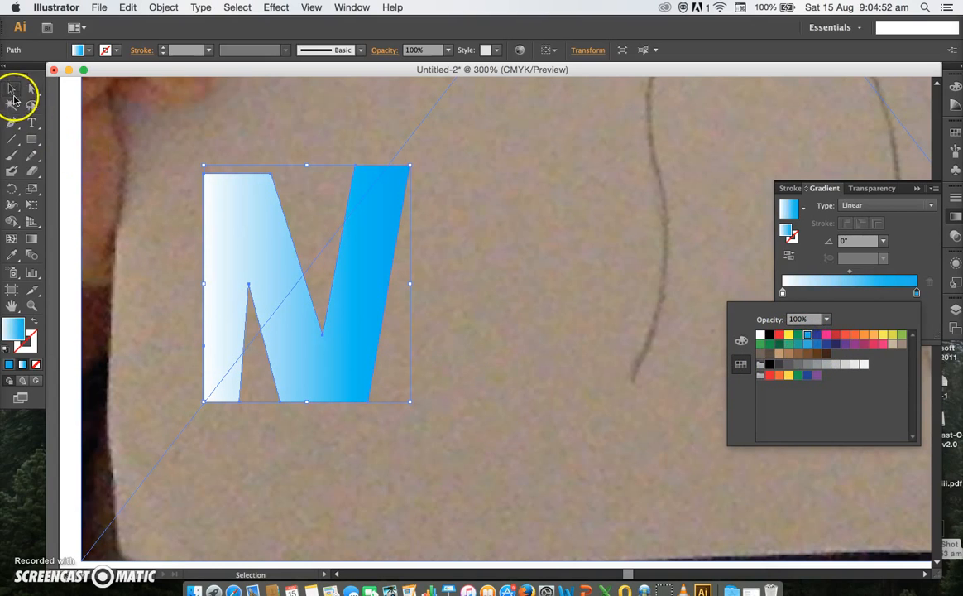
pyautogui.click(13, 90)
pyautogui.click(498, 216)
pyautogui.click(424, 414)
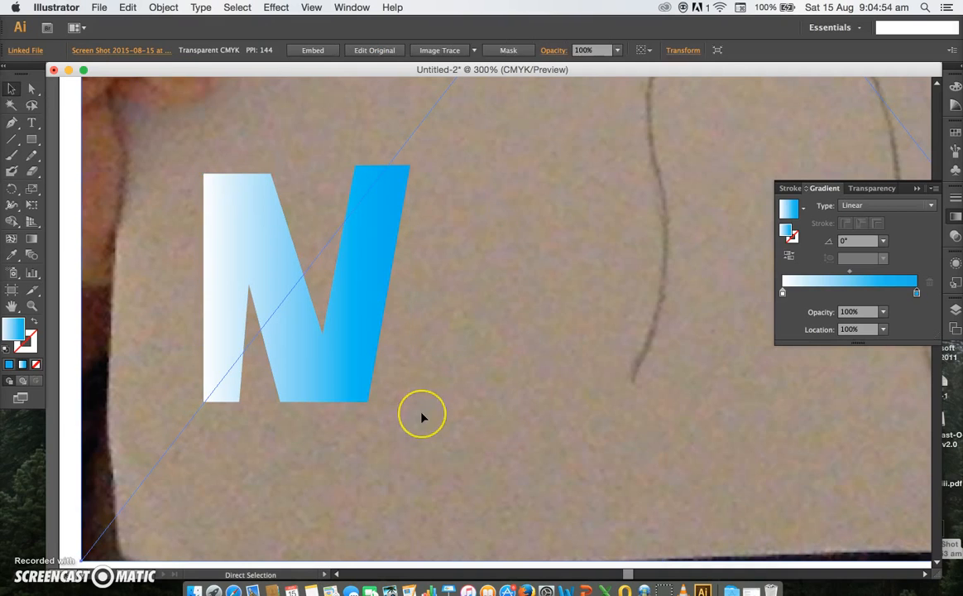
# Delete the gradient-filled letter N from the paper beside the trunk.
pyautogui.press('super+minus')
pyautogui.press('super+minus')
pyautogui.click(408, 329)
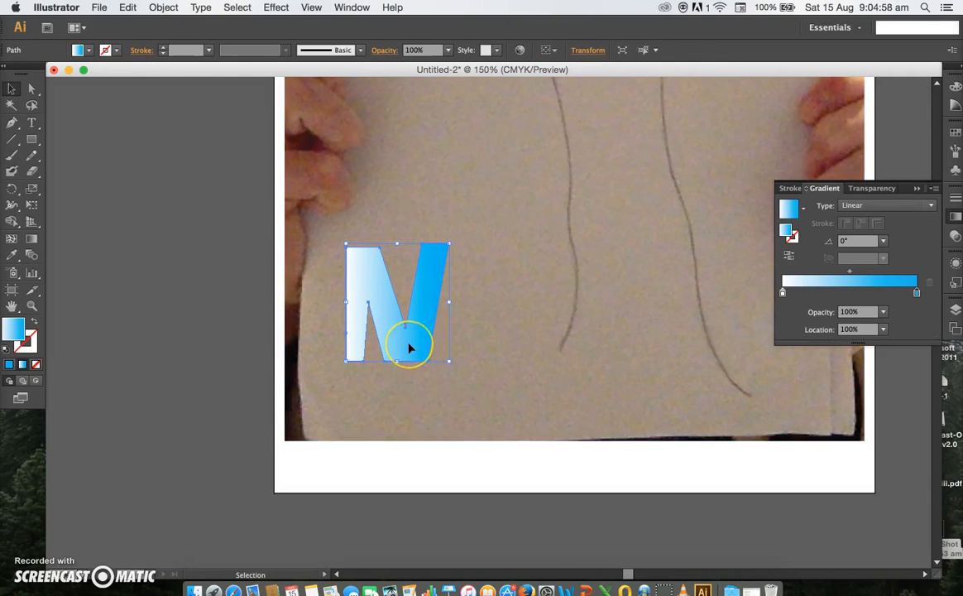
pyautogui.scroll(5, 409, 348)
pyautogui.hscroll(5, 408, 348)
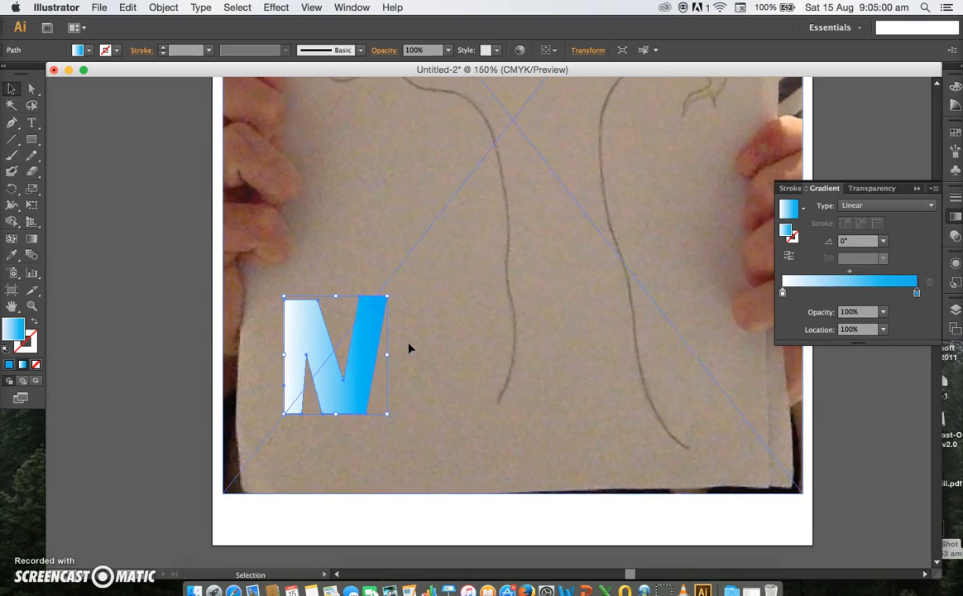
pyautogui.scroll(1, 408, 348)
pyautogui.hscroll(1, 408, 348)
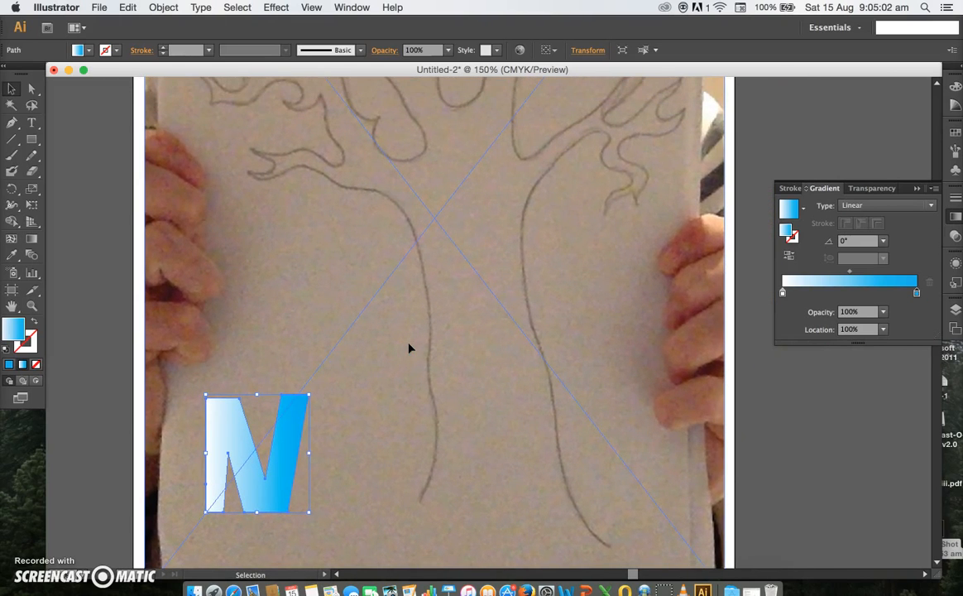
pyautogui.press('Delete')
# Look over the tree sketch from its upper branches down to the base of the trunk.
pyautogui.scroll(2, 510, 302)
pyautogui.hscroll(2, 510, 303)
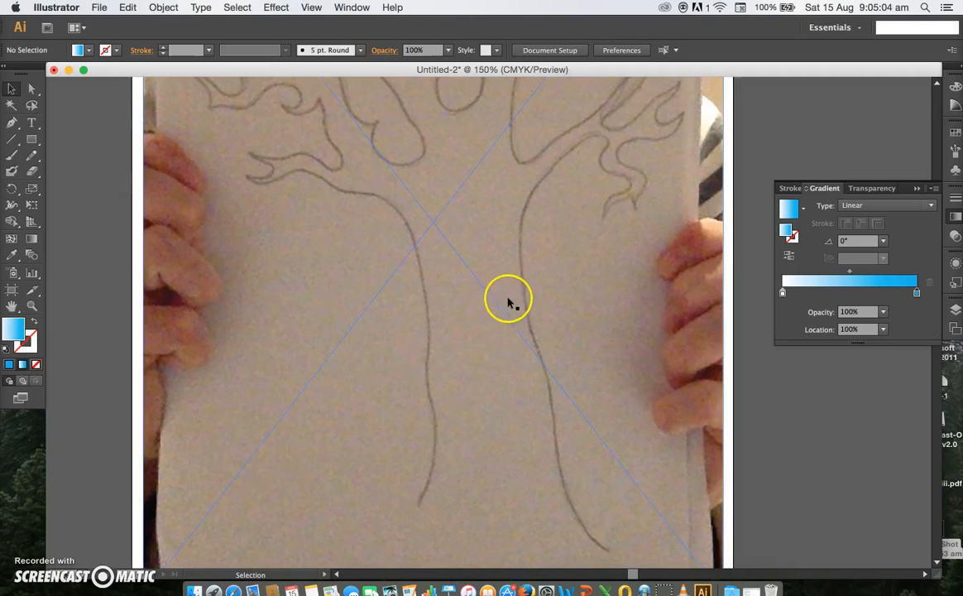
pyautogui.click(509, 303)
pyautogui.scroll(5, 510, 303)
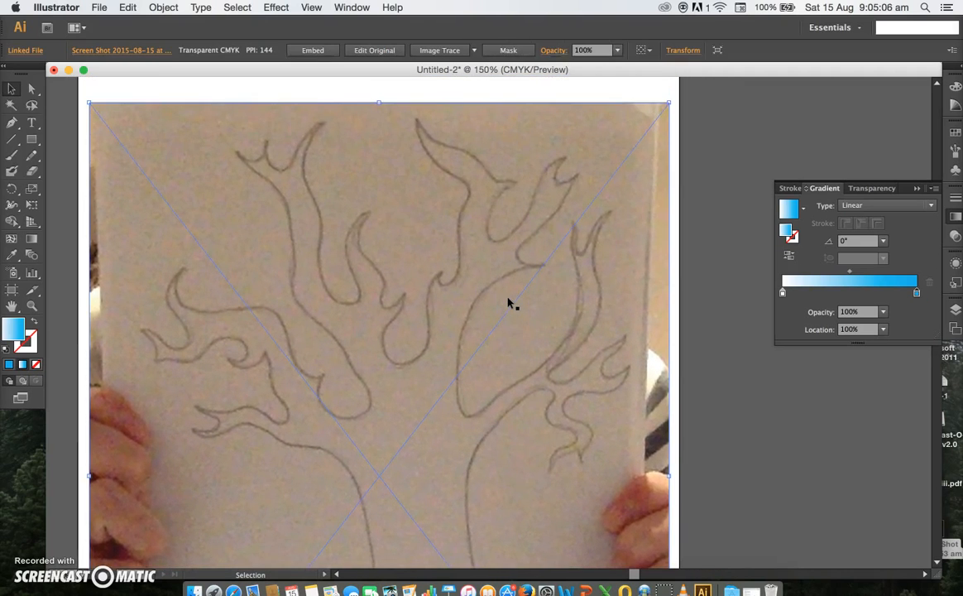
pyautogui.scroll(-5, 509, 303)
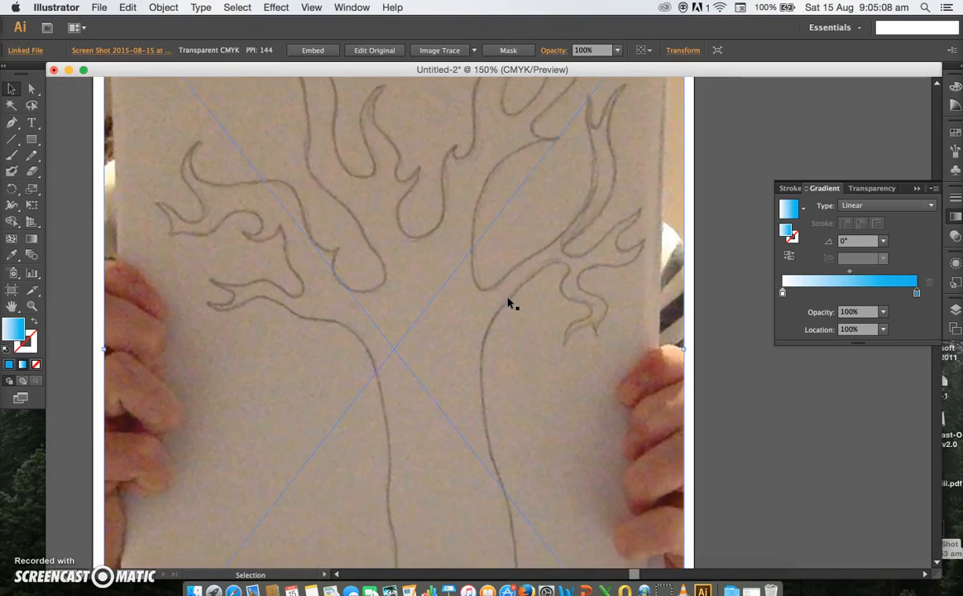
pyautogui.scroll(-2, 510, 303)
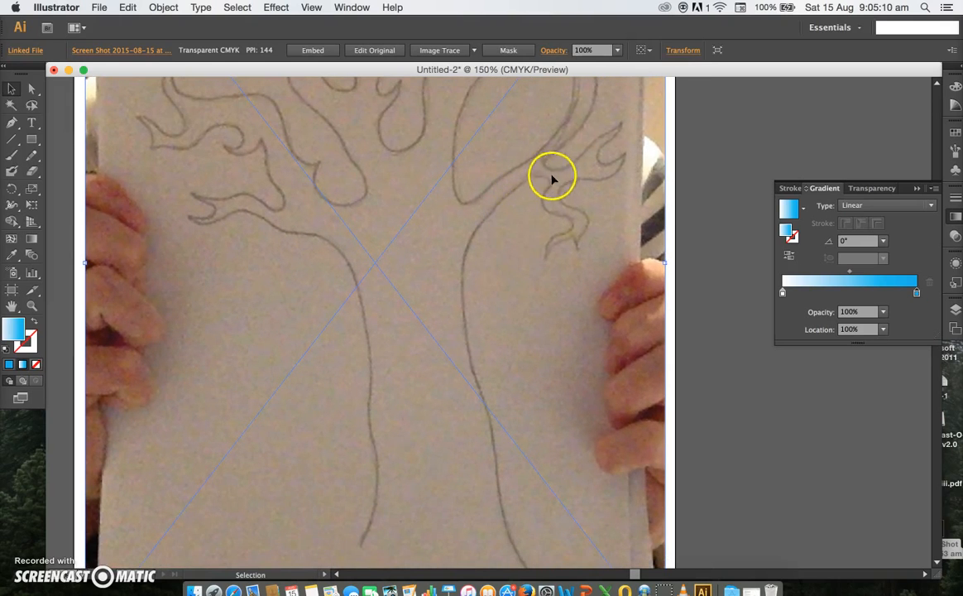
pyautogui.scroll(-3, 583, 366)
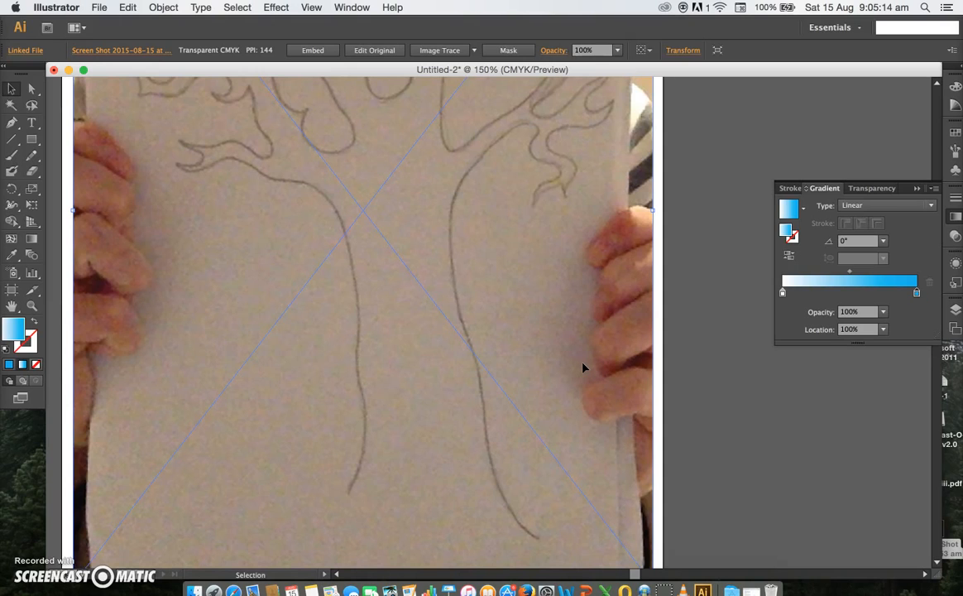
# Start a Pen tool path exactly at the lower end of the trunk's left outline, undoing the misplaced first point.
pyautogui.click(13, 126)
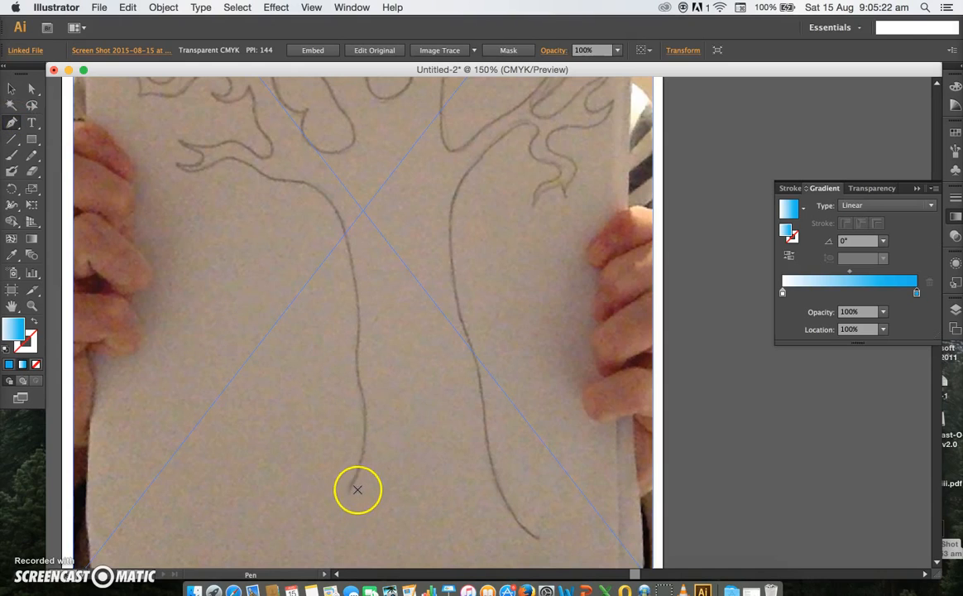
pyautogui.click(357, 489)
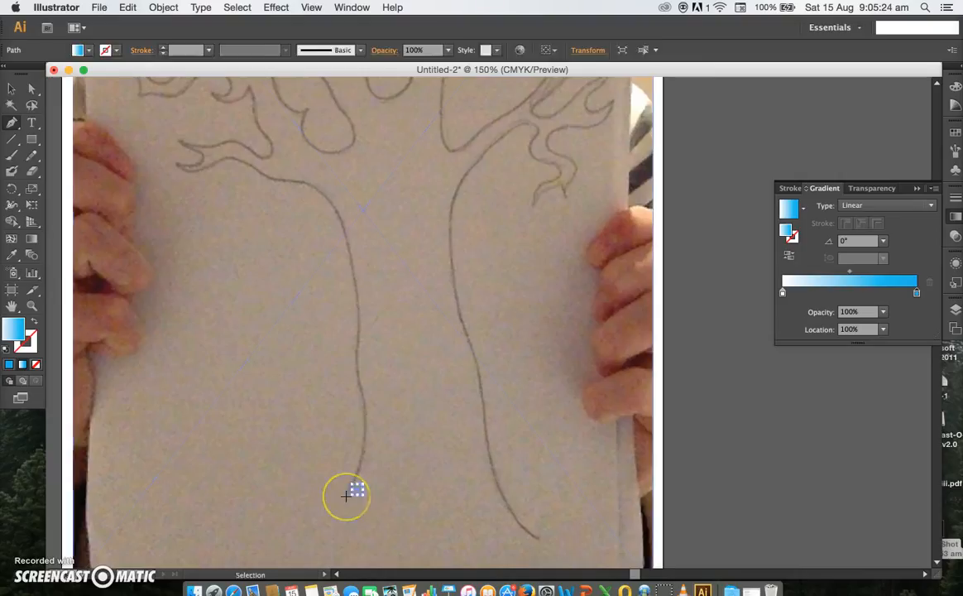
pyautogui.press('super+z')
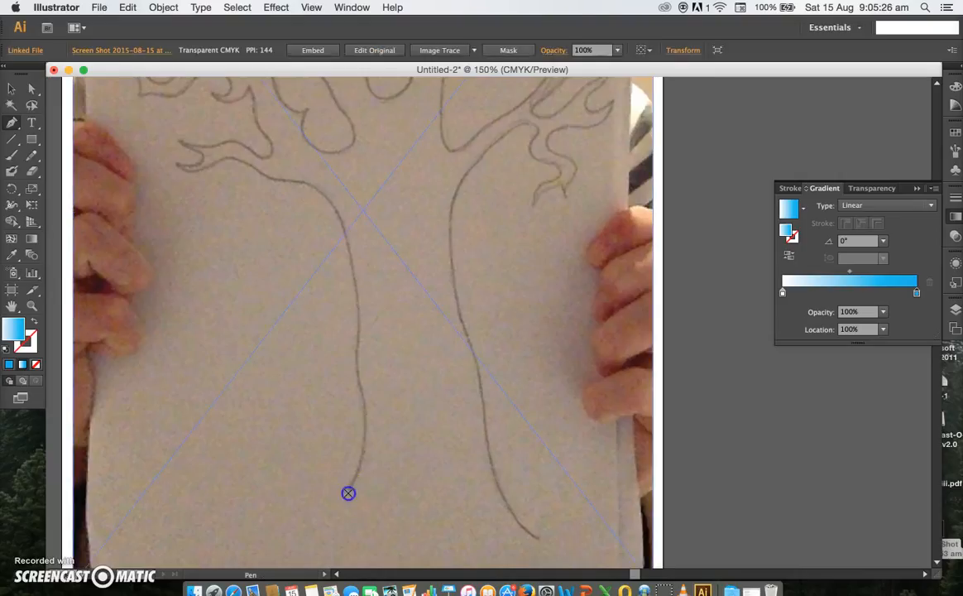
pyautogui.click(348, 493)
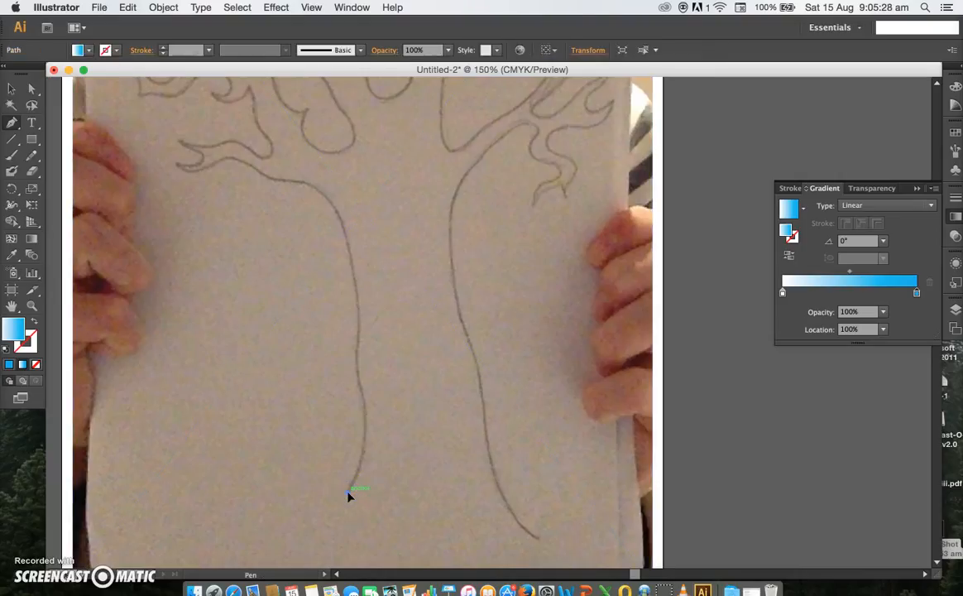
# Draw the first curved segment up to the bend in the trunk's left outline, adjusting its handles until it matches the pencil line.
pyautogui.moveTo(348, 493); pyautogui.dragTo(358, 386)
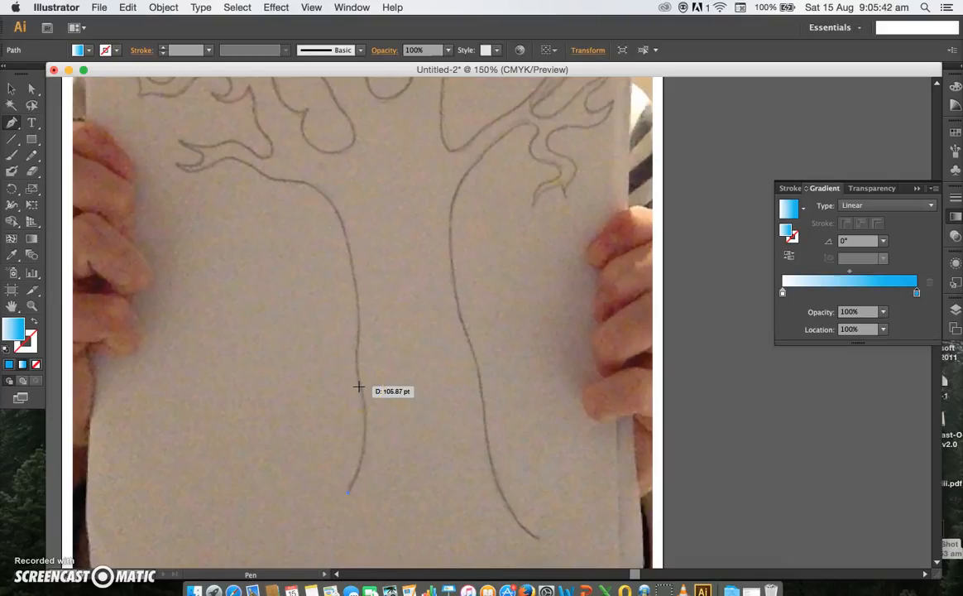
pyautogui.click(358, 386)
pyautogui.moveTo(343, 378); pyautogui.dragTo(338, 359)
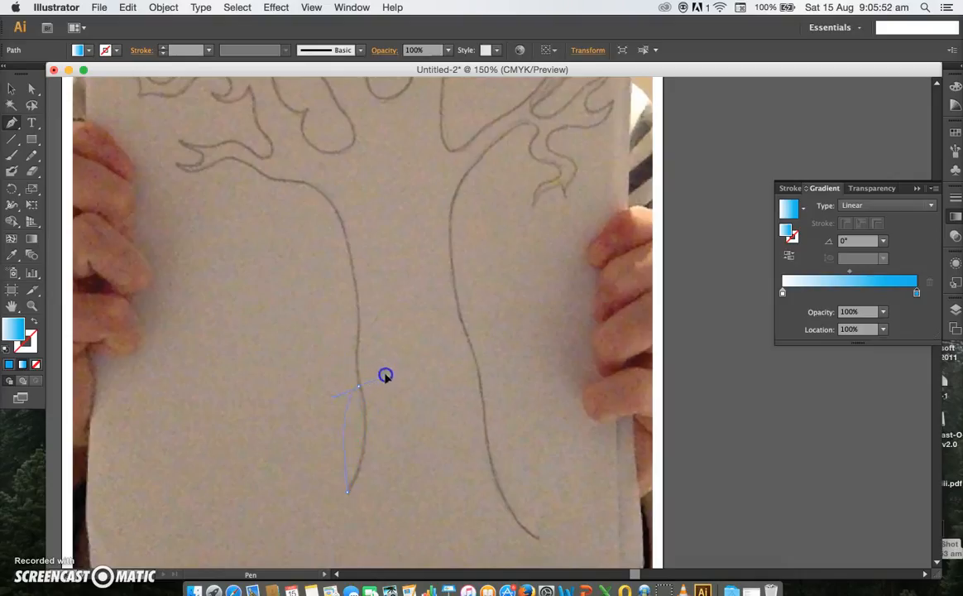
pyautogui.moveTo(414, 343); pyautogui.dragTo(335, 352)
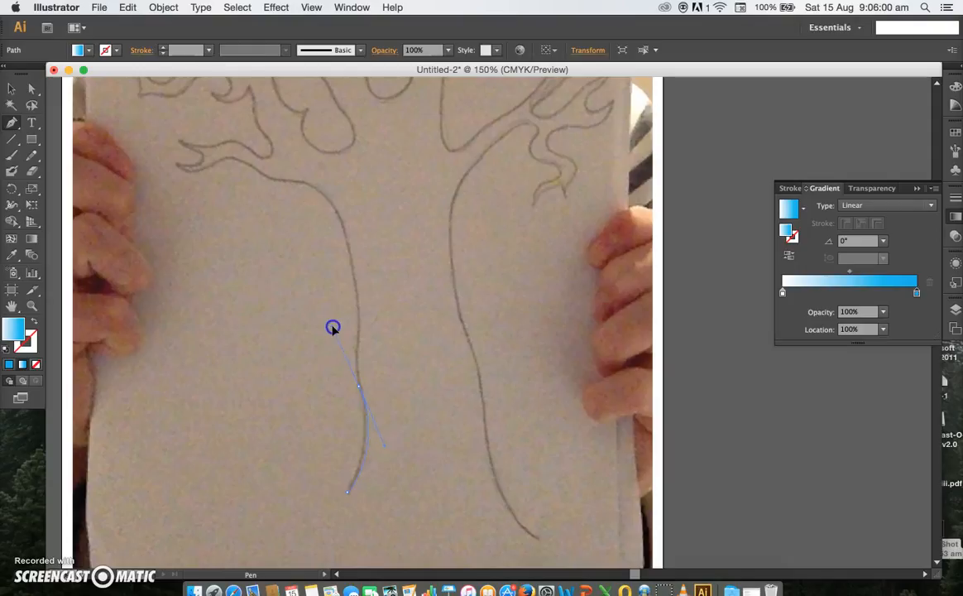
pyautogui.moveTo(338, 328); pyautogui.dragTo(335, 328)
pyautogui.moveTo(315, 384); pyautogui.dragTo(389, 350)
pyautogui.moveTo(406, 403); pyautogui.dragTo(319, 354)
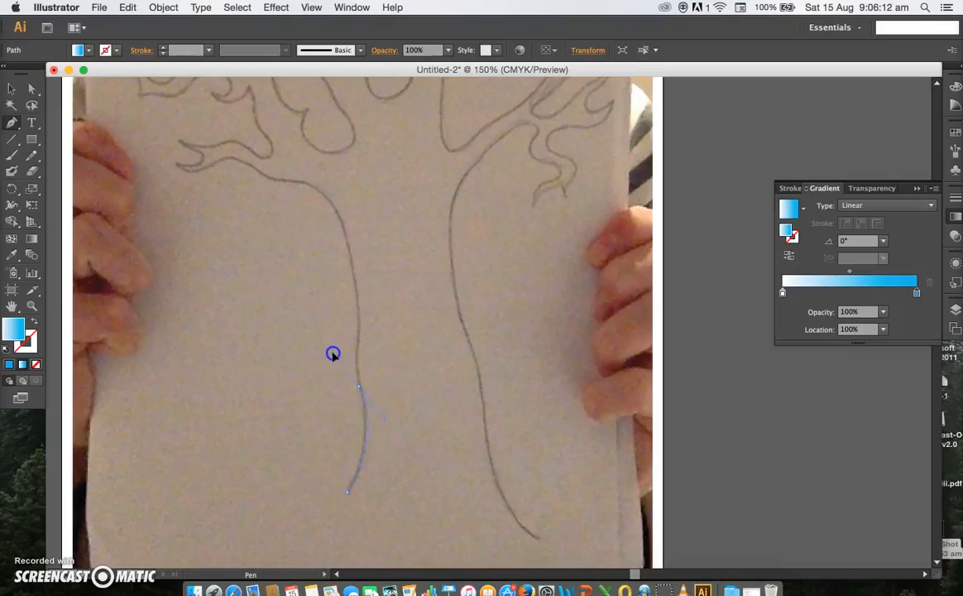
pyautogui.moveTo(337, 347); pyautogui.dragTo(338, 347)
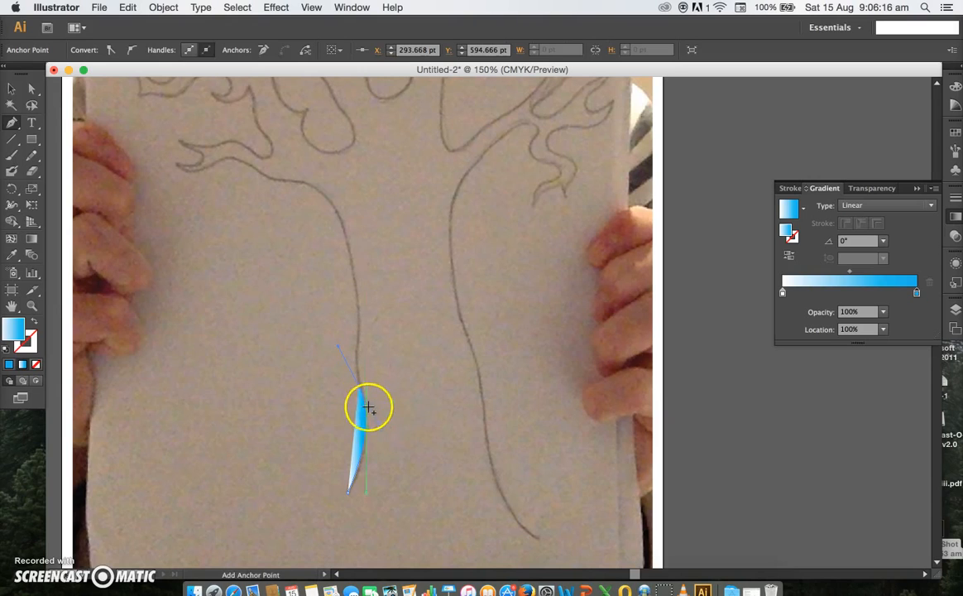
# Swap the fill and stroke of the trunk path so it has no fill and a blue gradient stroke.
pyautogui.click(35, 338)
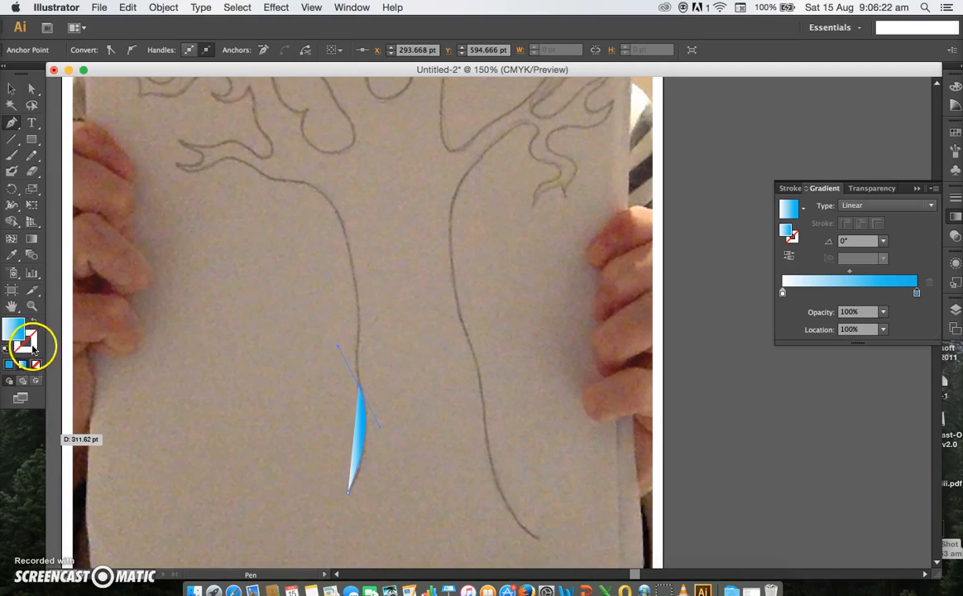
pyautogui.click(22, 329)
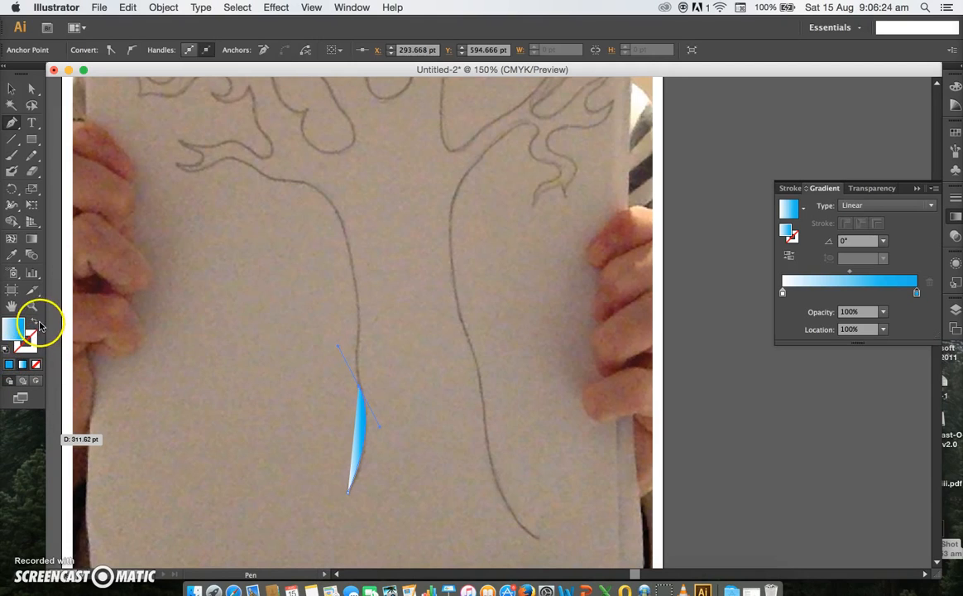
pyautogui.click(34, 323)
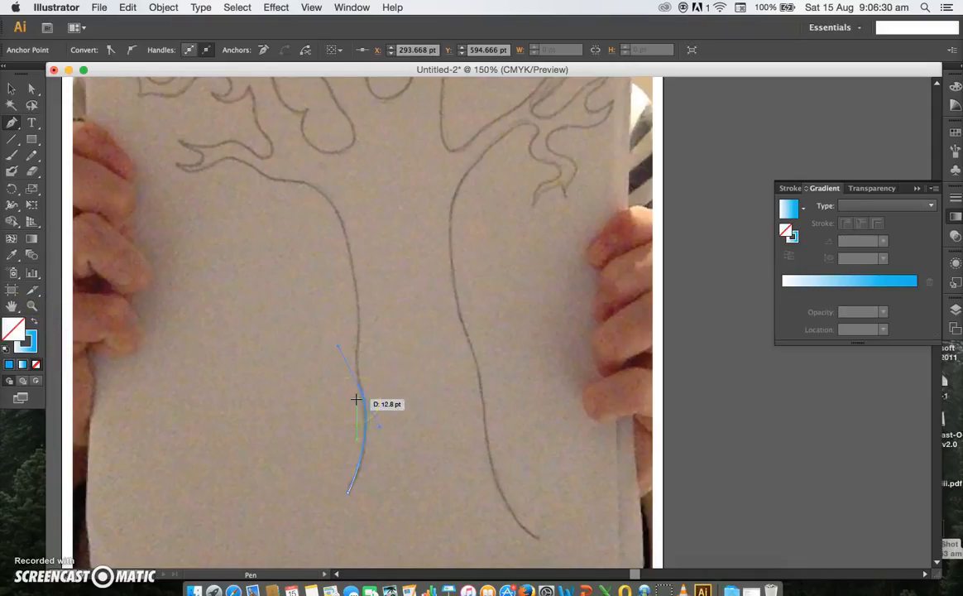
pyautogui.moveTo(356, 399); pyautogui.dragTo(358, 328)
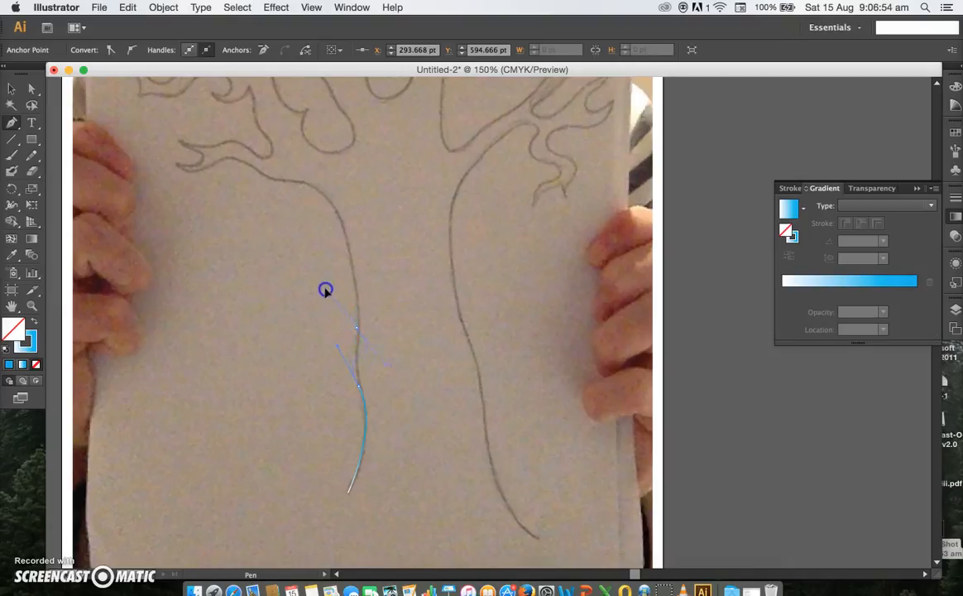
pyautogui.moveTo(306, 323)
pyautogui.mouseDown()
pyautogui.moveTo(297, 302)
pyautogui.moveTo(327, 277)
pyautogui.moveTo(398, 307)
pyautogui.moveTo(401, 350)
pyautogui.moveTo(398, 309)
pyautogui.moveTo(302, 333)
pyautogui.moveTo(328, 288)
pyautogui.moveTo(364, 275)
pyautogui.moveTo(393, 306)
pyautogui.moveTo(382, 304)
pyautogui.mouseUp()
pyautogui.press('Delete')
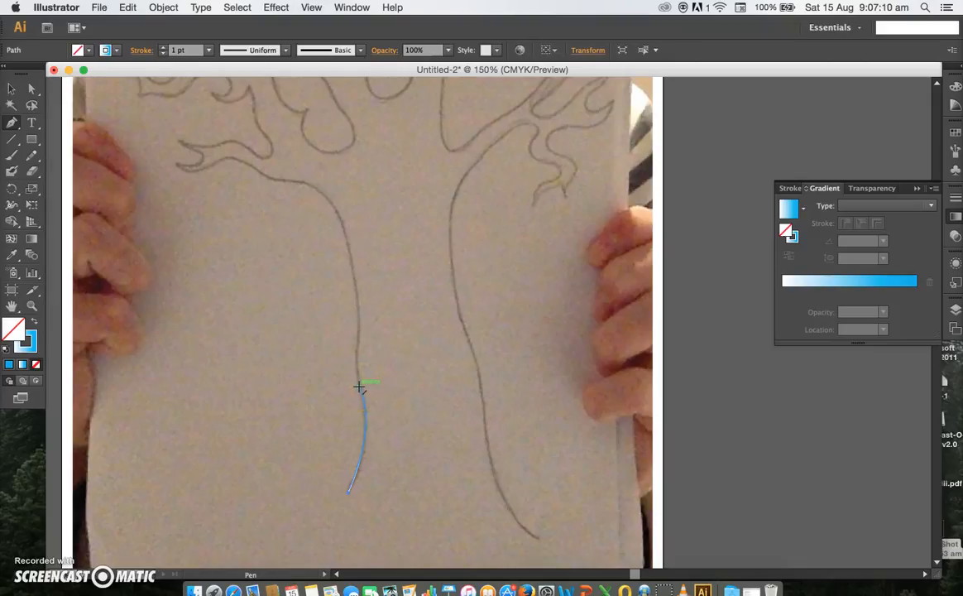
# Extend the path up the trunk's left outline and around onto the lower left branch, undoing the stray straight segment beyond it.
pyautogui.moveTo(362, 386); pyautogui.dragTo(364, 290)
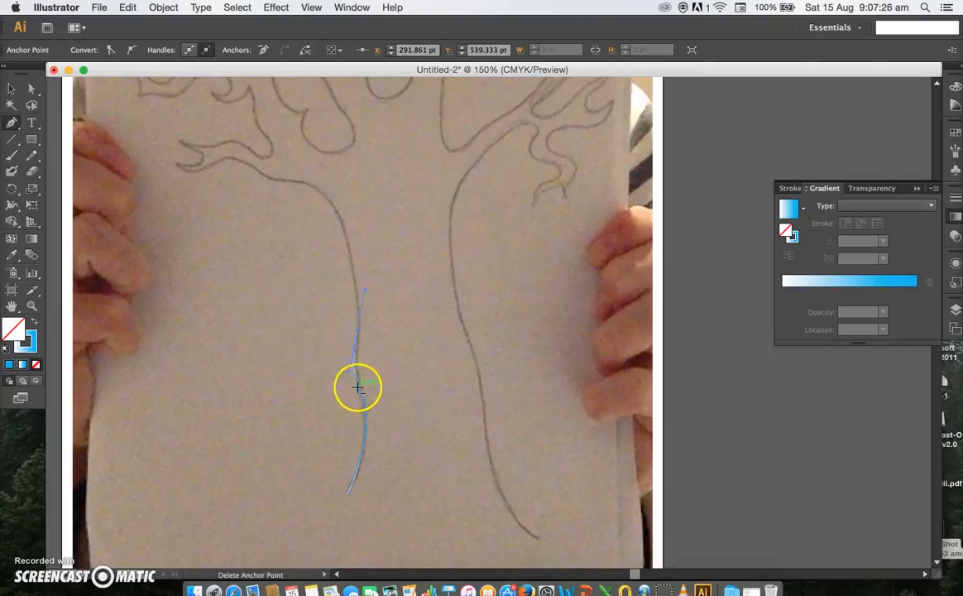
pyautogui.moveTo(356, 332)
pyautogui.mouseDown()
pyautogui.moveTo(343, 364)
pyautogui.moveTo(349, 373)
pyautogui.moveTo(365, 357)
pyautogui.moveTo(356, 345)
pyautogui.moveTo(380, 387)
pyautogui.moveTo(324, 466)
pyautogui.moveTo(348, 371)
pyautogui.moveTo(370, 348)
pyautogui.moveTo(357, 325)
pyautogui.mouseUp()
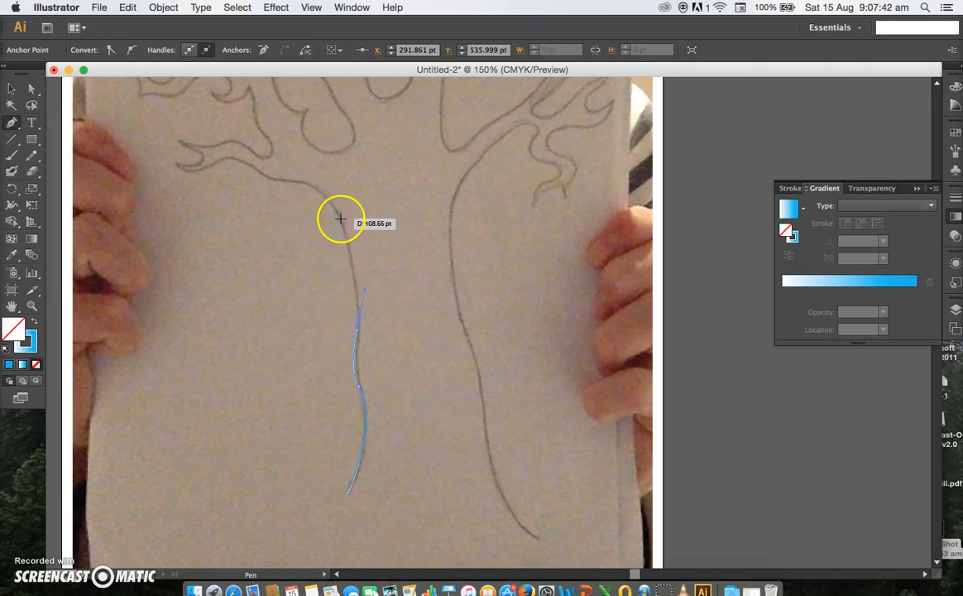
pyautogui.click(347, 244)
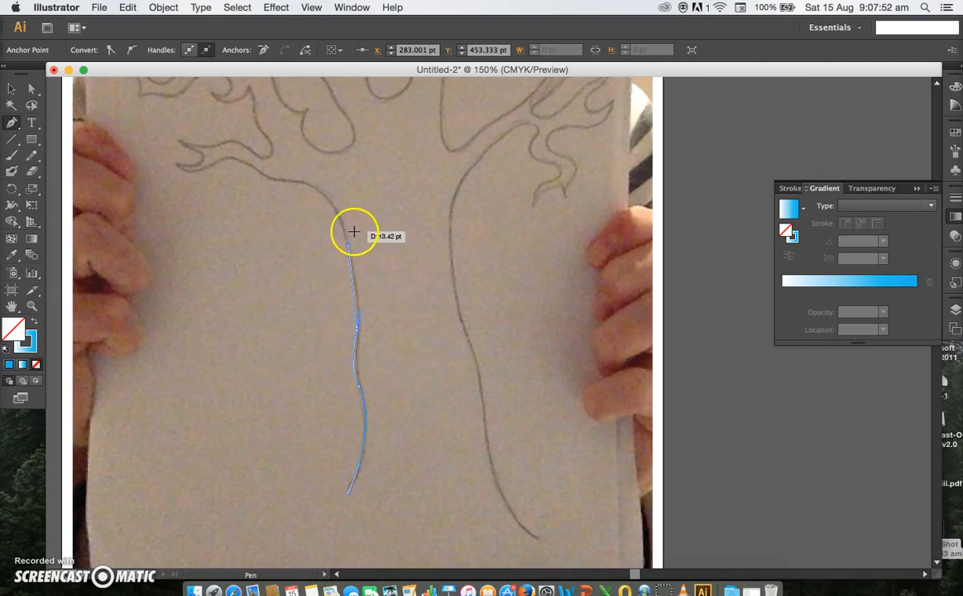
pyautogui.click(287, 182)
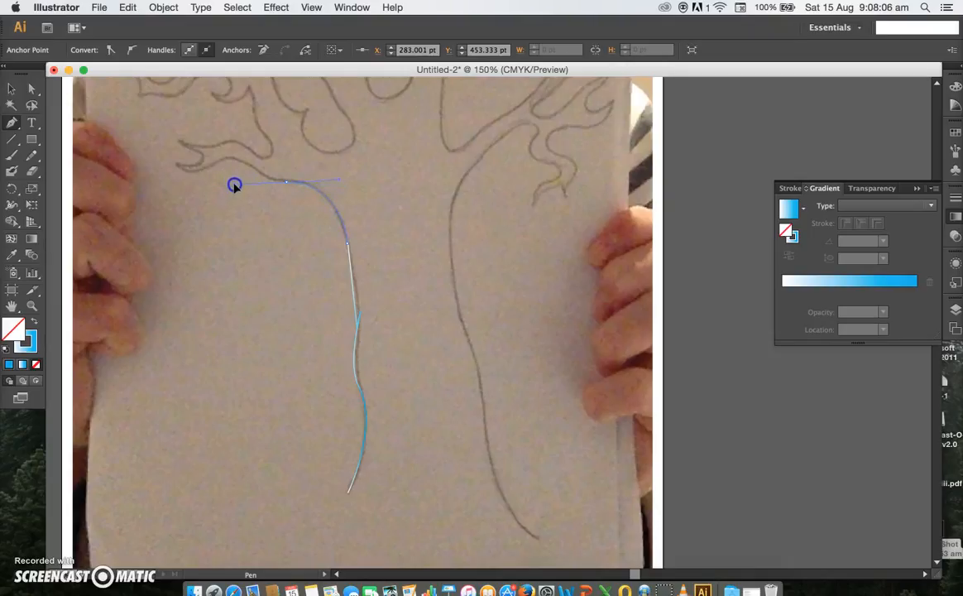
pyautogui.moveTo(235, 205); pyautogui.dragTo(255, 167)
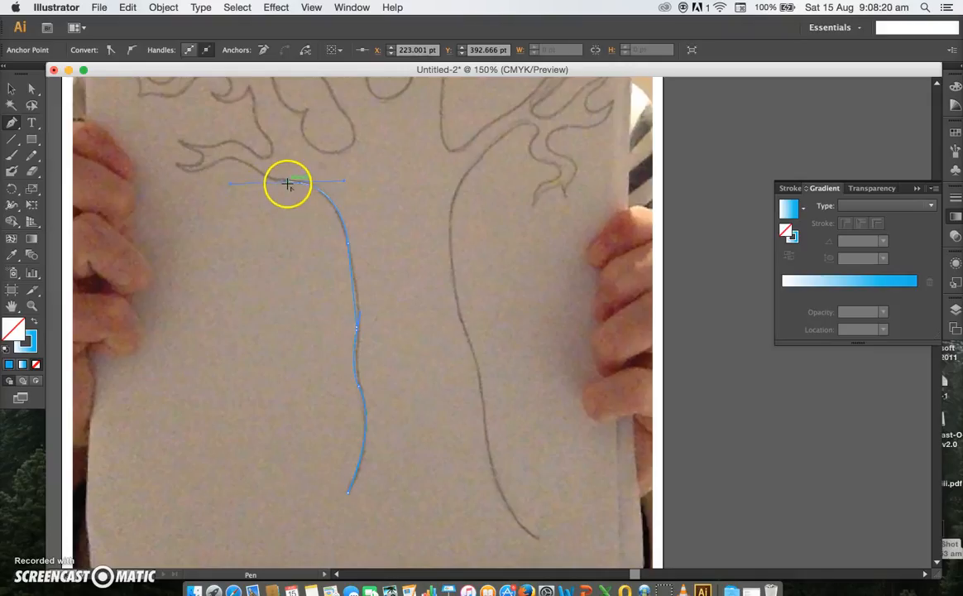
pyautogui.click(136, 181)
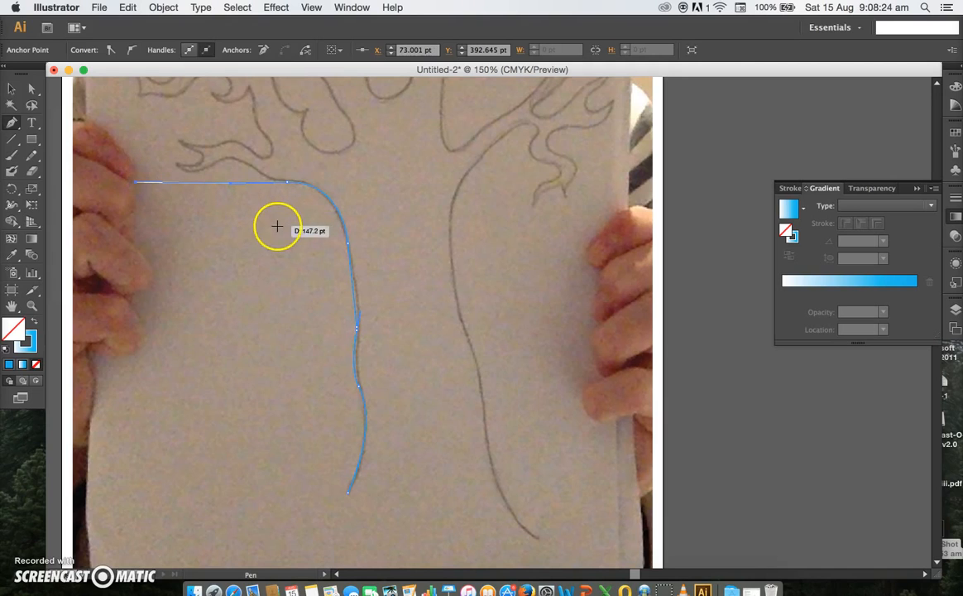
pyautogui.press('super+z')
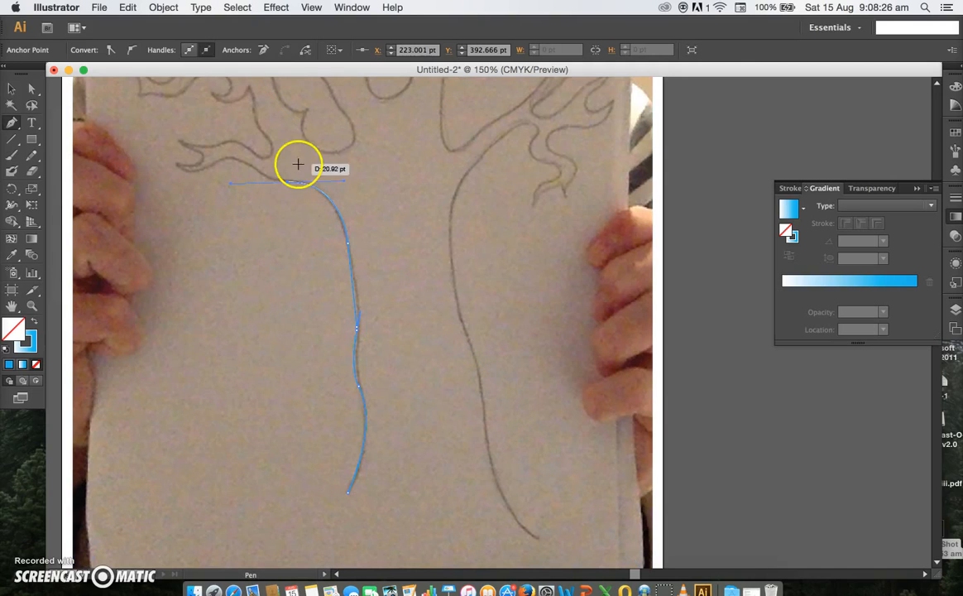
# Trace the lower edge of the lower left branch out to its lower tip, undoing the stray segment beyond it.
pyautogui.moveTo(284, 184); pyautogui.dragTo(245, 163)
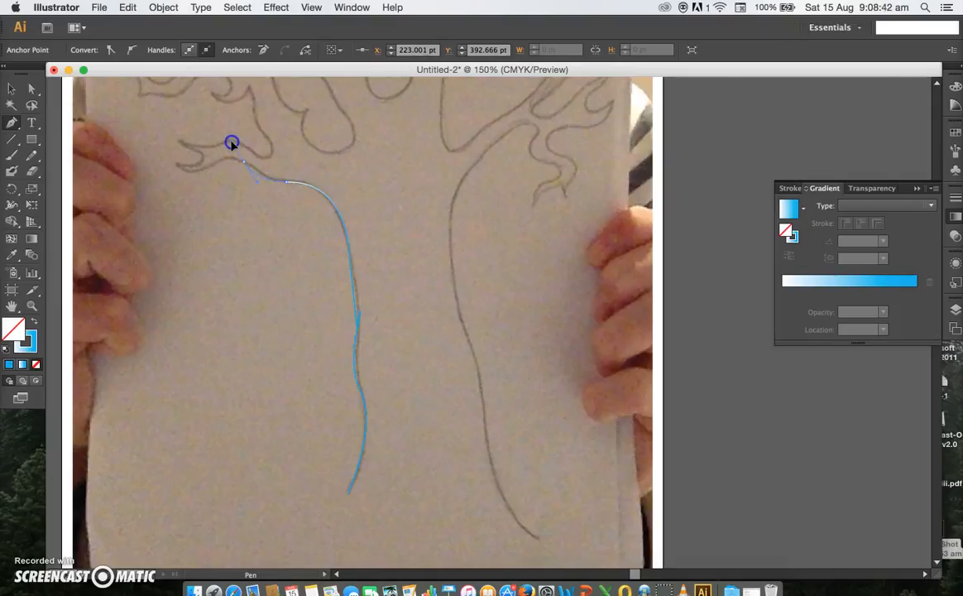
pyautogui.moveTo(231, 143); pyautogui.dragTo(209, 168)
pyautogui.moveTo(182, 190); pyautogui.dragTo(184, 191)
pyautogui.moveTo(183, 190); pyautogui.dragTo(174, 162)
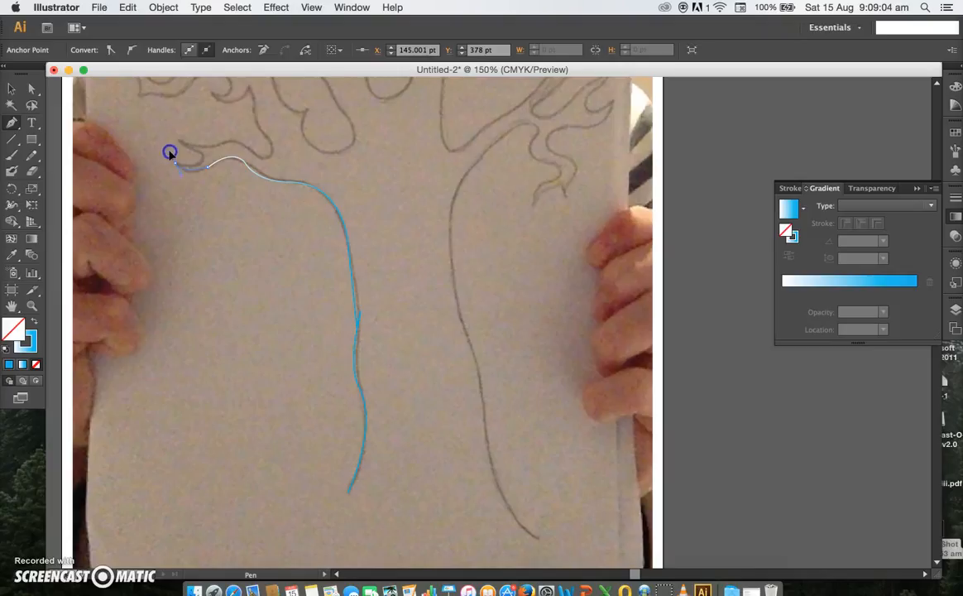
pyautogui.moveTo(164, 145)
pyautogui.mouseDown()
pyautogui.moveTo(208, 164)
pyautogui.moveTo(168, 142)
pyautogui.moveTo(204, 157)
pyautogui.moveTo(175, 164)
pyautogui.mouseUp()
pyautogui.moveTo(202, 157)
pyautogui.mouseDown()
pyautogui.moveTo(202, 135)
pyautogui.moveTo(220, 187)
pyautogui.moveTo(189, 148)
pyautogui.mouseUp()
pyautogui.press('super+z')
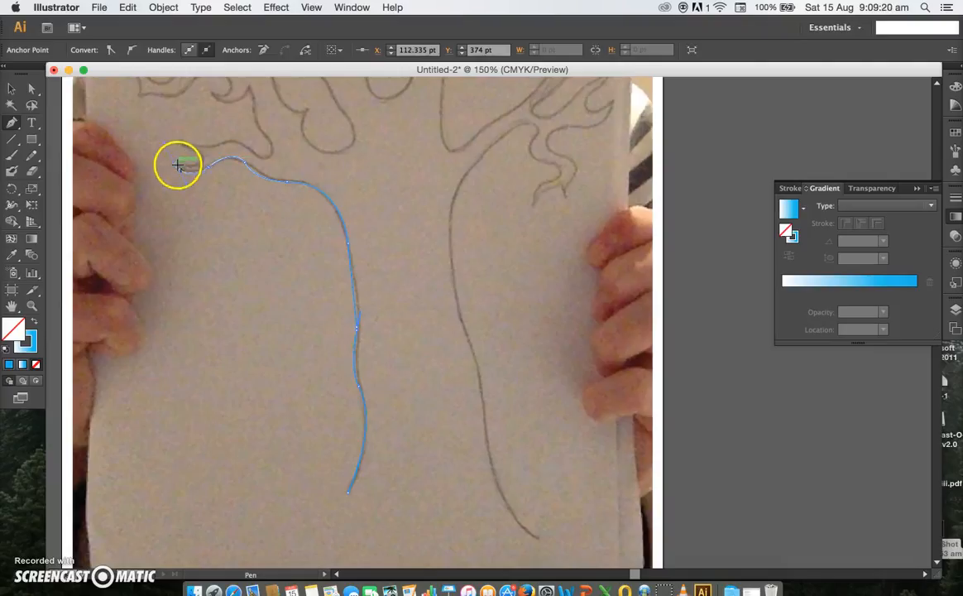
# Trace the notch between the two prongs of the lower left branch, ending with a corner at the upper prong's tip.
pyautogui.click(175, 164)
pyautogui.moveTo(178, 165); pyautogui.dragTo(202, 158)
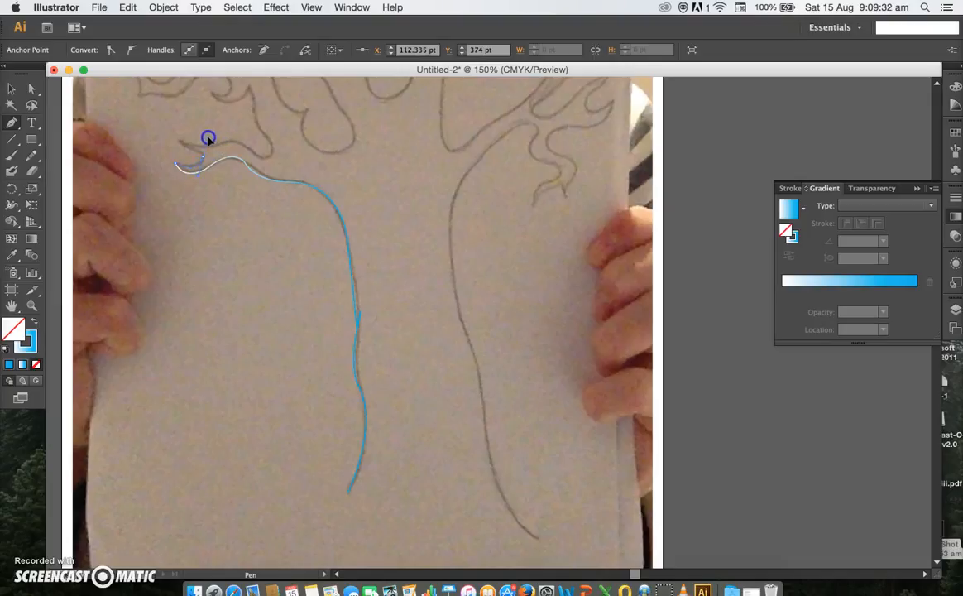
pyautogui.moveTo(209, 140); pyautogui.dragTo(210, 223)
pyautogui.moveTo(200, 157); pyautogui.dragTo(178, 141)
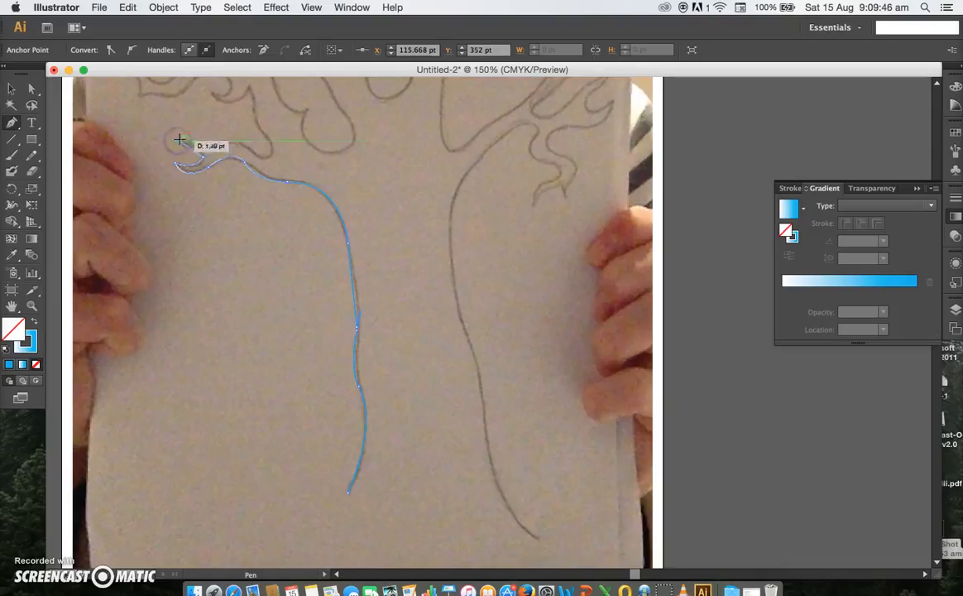
pyautogui.click(178, 142)
# Trace the upper edge of the lower left branch and curve the path around the hollow beneath the next branch.
pyautogui.moveTo(213, 150); pyautogui.dragTo(223, 144)
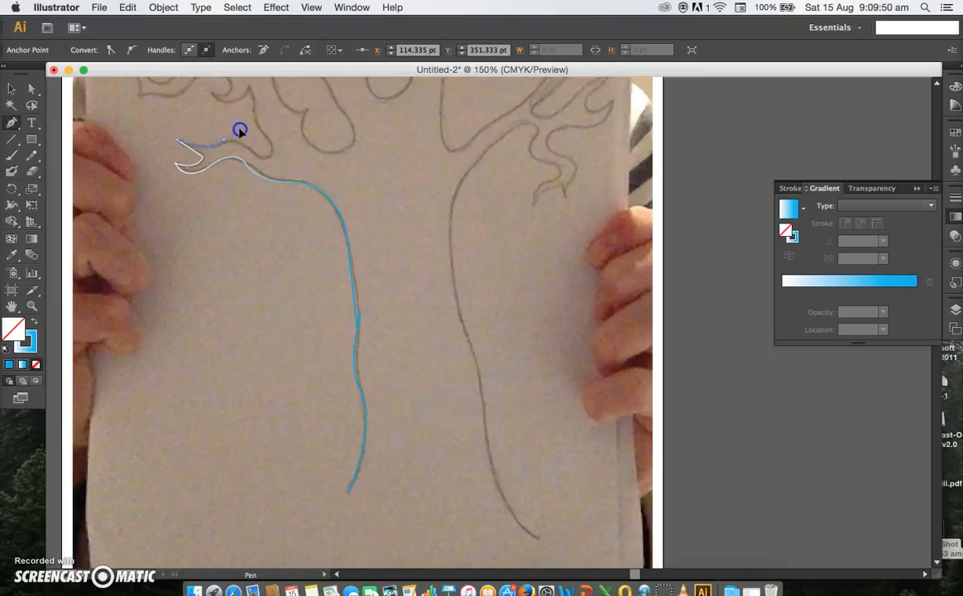
pyautogui.click(225, 142)
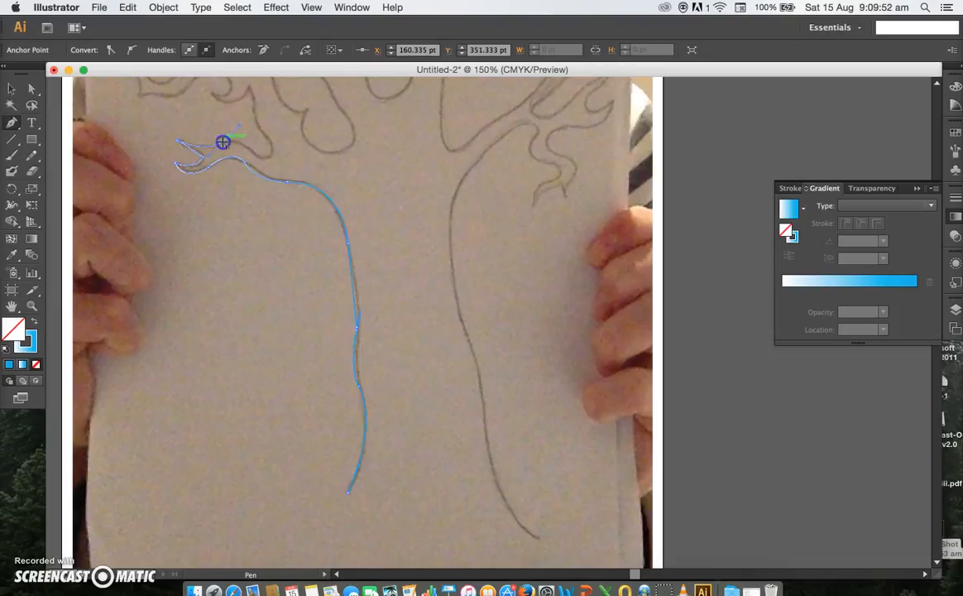
pyautogui.click(255, 157)
pyautogui.click(269, 176)
pyautogui.click(256, 157)
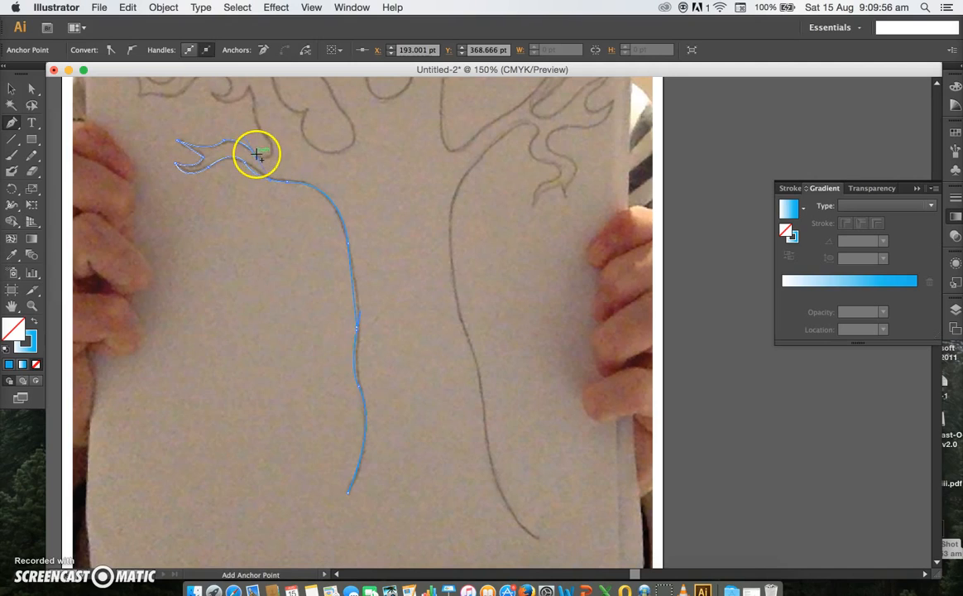
pyautogui.moveTo(256, 159); pyautogui.dragTo(262, 136)
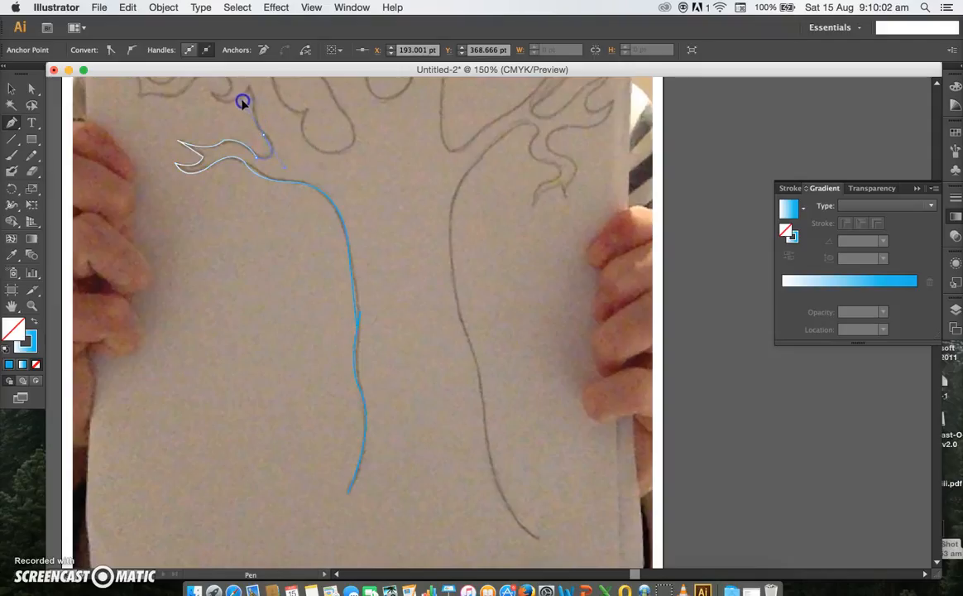
pyautogui.click(265, 134)
# Extend the path up to the pointed tip above the hollow, replacing the badly curved segment and leaving a corner there.
pyautogui.moveTo(265, 134); pyautogui.dragTo(230, 132)
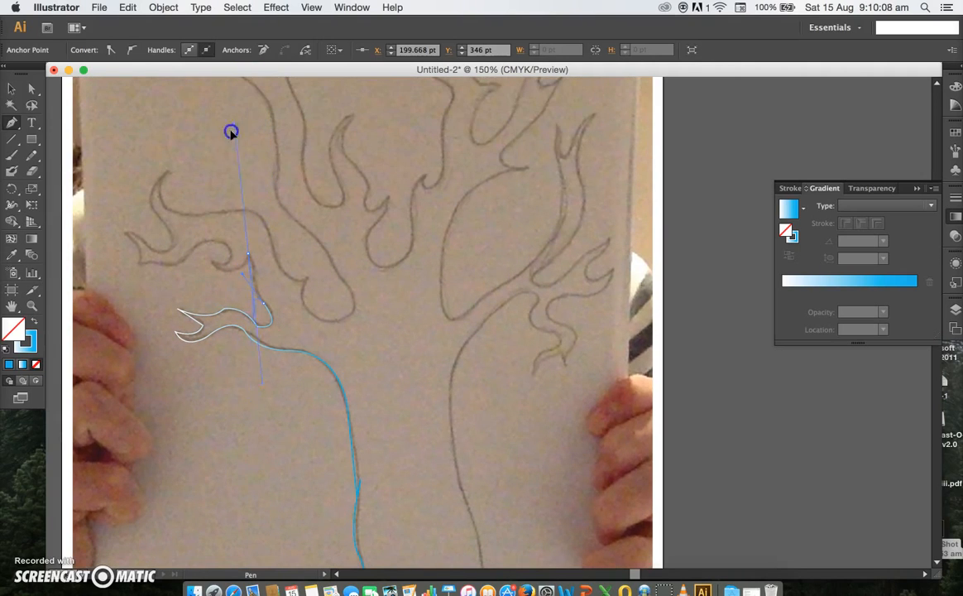
pyautogui.moveTo(217, 207); pyautogui.dragTo(307, 222)
pyautogui.moveTo(261, 308); pyautogui.dragTo(263, 304)
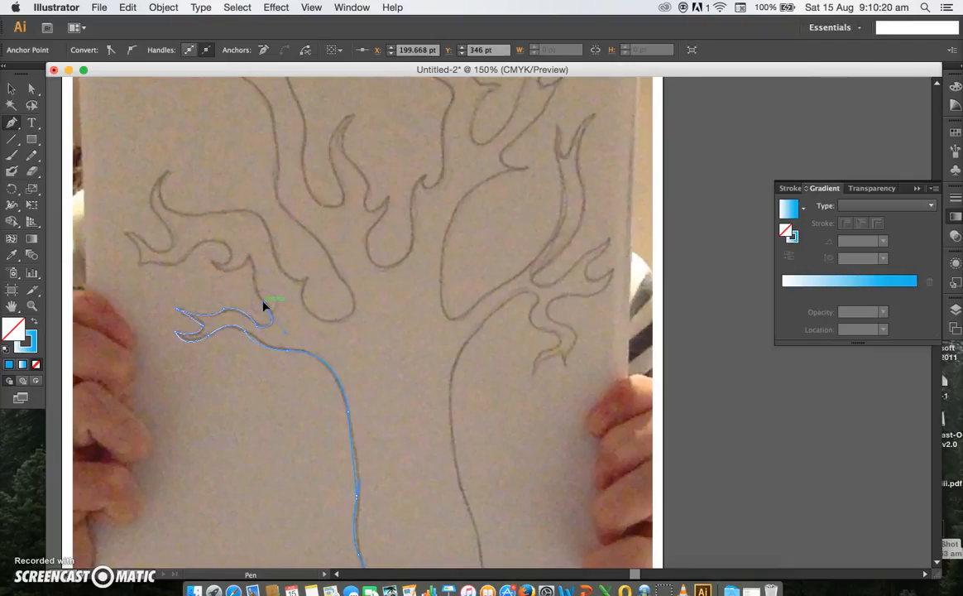
pyautogui.moveTo(248, 261); pyautogui.dragTo(251, 255)
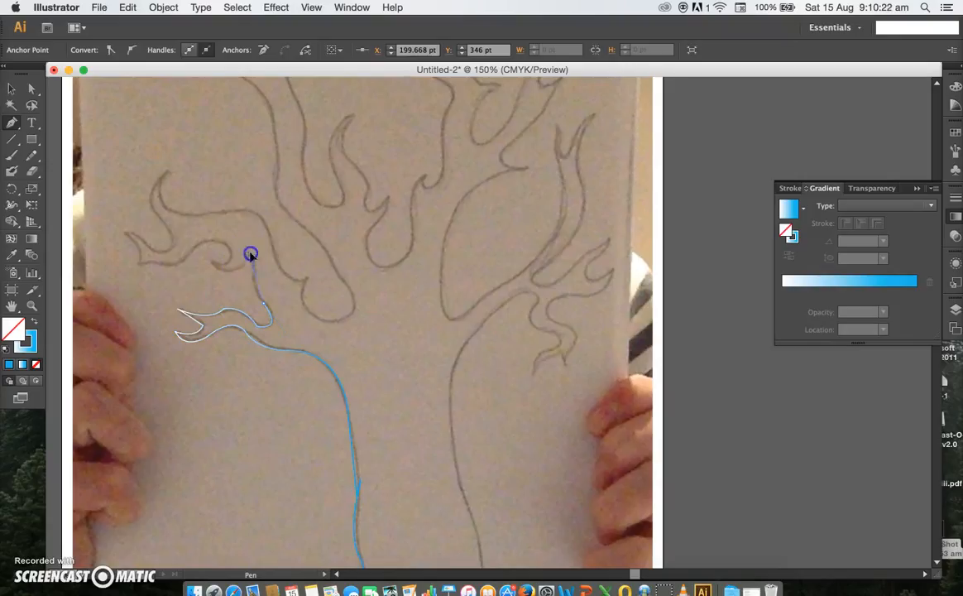
pyautogui.moveTo(243, 213); pyautogui.dragTo(243, 214)
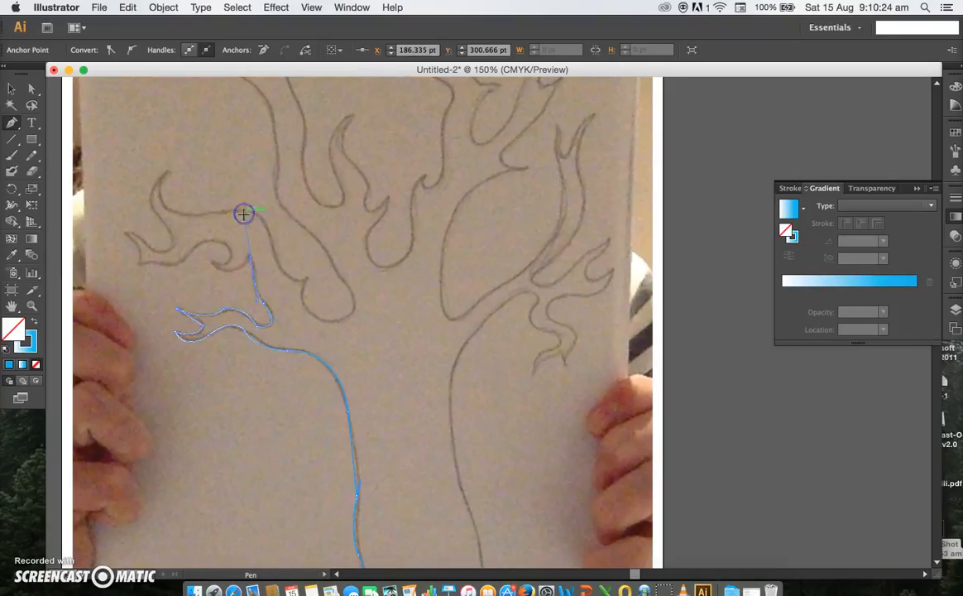
pyautogui.click(250, 257)
# Trace the small curl on the underside of the upper left branch and continue along the branch's lower edge.
pyautogui.moveTo(207, 289); pyautogui.dragTo(180, 221)
pyautogui.click(212, 263)
pyautogui.click(219, 242)
pyautogui.moveTo(182, 264); pyautogui.dragTo(159, 264)
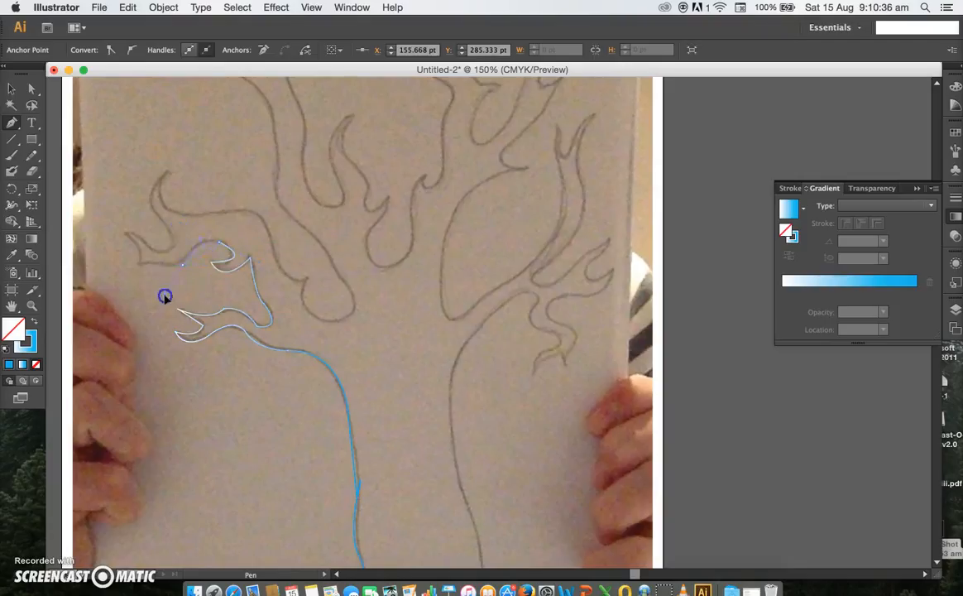
pyautogui.moveTo(160, 305); pyautogui.dragTo(162, 302)
pyautogui.click(185, 260)
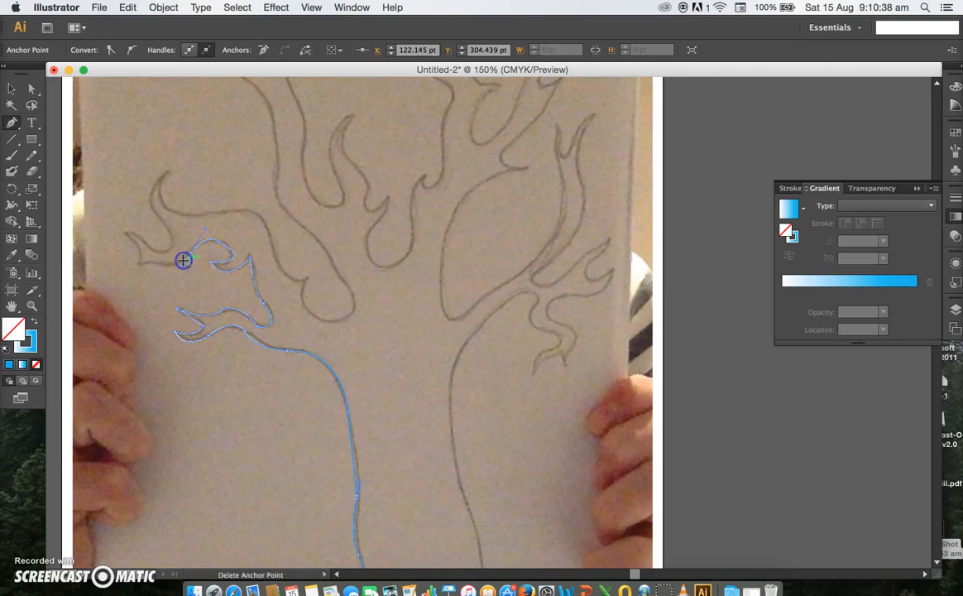
# Roughly trace the forked end of the upper left branch with curves and bring the path back to its upper edge.
pyautogui.moveTo(140, 256); pyautogui.dragTo(101, 226)
pyautogui.click(119, 225)
pyautogui.moveTo(168, 251); pyautogui.dragTo(161, 204)
pyautogui.click(167, 252)
pyautogui.click(182, 221)
pyautogui.moveTo(184, 156)
pyautogui.mouseDown()
pyautogui.moveTo(213, 158)
pyautogui.moveTo(192, 161)
pyautogui.mouseUp()
pyautogui.click(183, 157)
pyautogui.click(220, 234)
# Block in the upper middle and upper right branches of the tree with quick straight Pen segments.
pyautogui.click(300, 215)
pyautogui.moveTo(363, 232); pyautogui.dragTo(360, 147)
pyautogui.click(361, 147)
pyautogui.click(437, 169)
pyautogui.click(428, 265)
pyautogui.click(508, 163)
pyautogui.click(486, 120)
pyautogui.click(540, 120)
pyautogui.click(543, 195)
# Block in the right-hand branch with straight segments and return the path to the top of the trunk's right side.
pyautogui.click(577, 286)
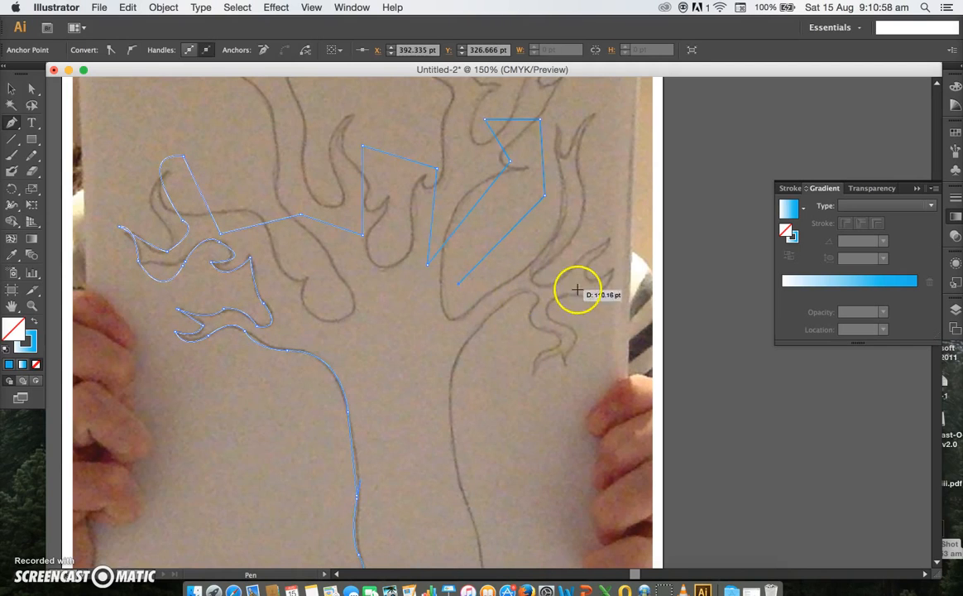
pyautogui.click(591, 303)
pyautogui.click(574, 329)
pyautogui.click(510, 306)
pyautogui.click(422, 321)
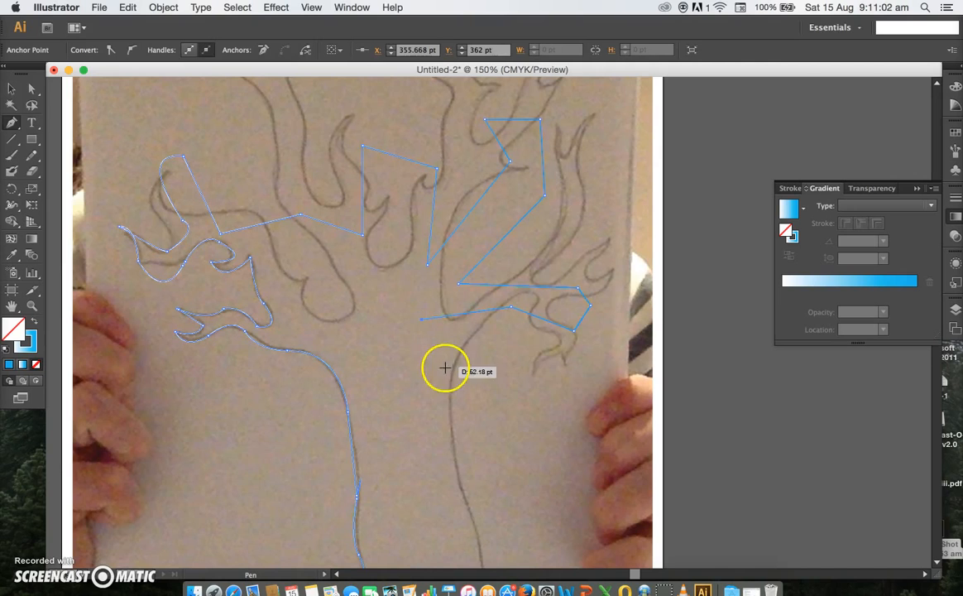
pyautogui.click(432, 387)
# Run straight segments down the trunk's right side to the sketch's lower end and close the path at its starting point.
pyautogui.scroll(-5, 432, 388)
pyautogui.hscroll(1, 432, 388)
pyautogui.scroll(-4, 432, 391)
pyautogui.hscroll(1, 432, 391)
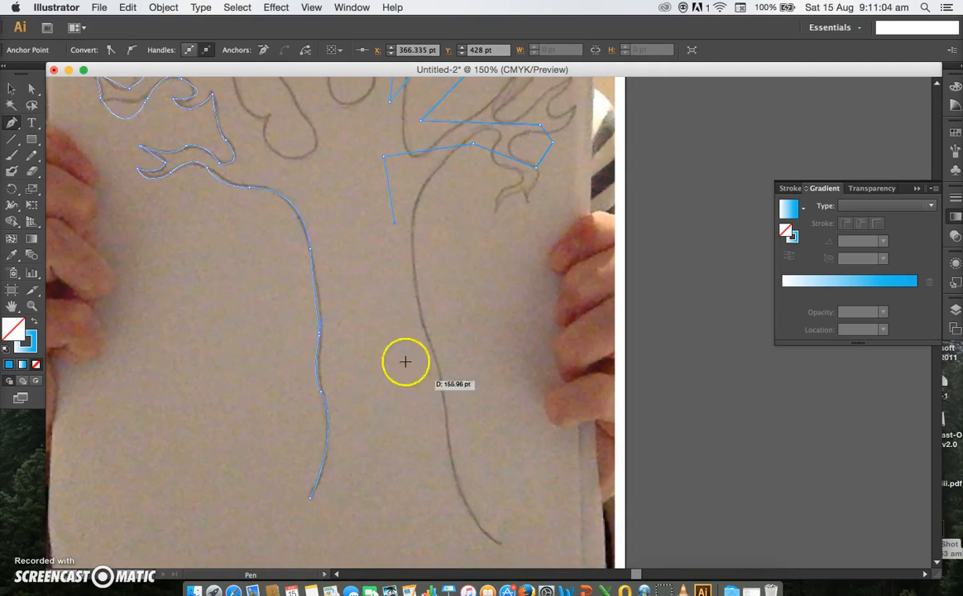
pyautogui.click(405, 260)
pyautogui.click(401, 334)
pyautogui.click(421, 380)
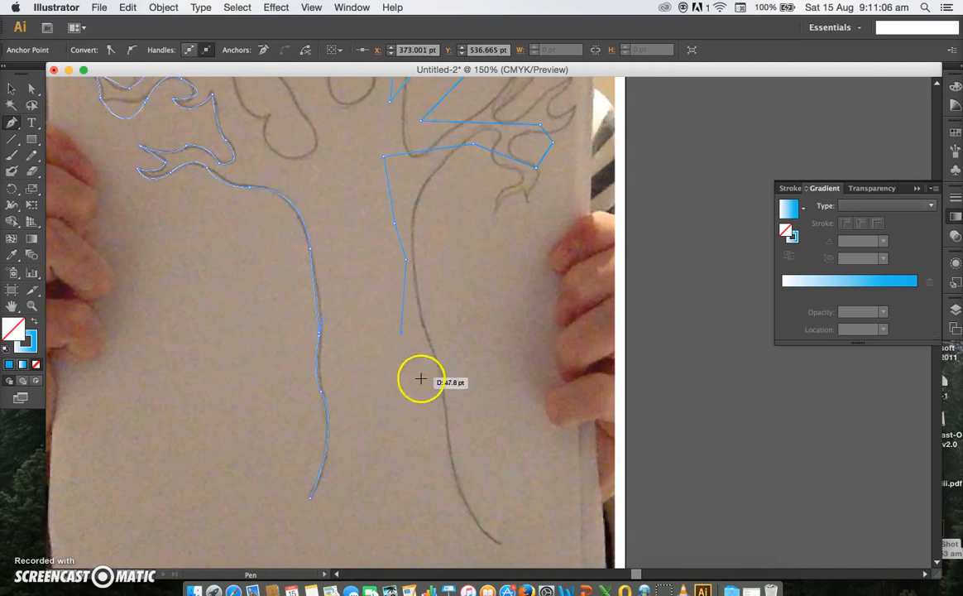
pyautogui.click(434, 496)
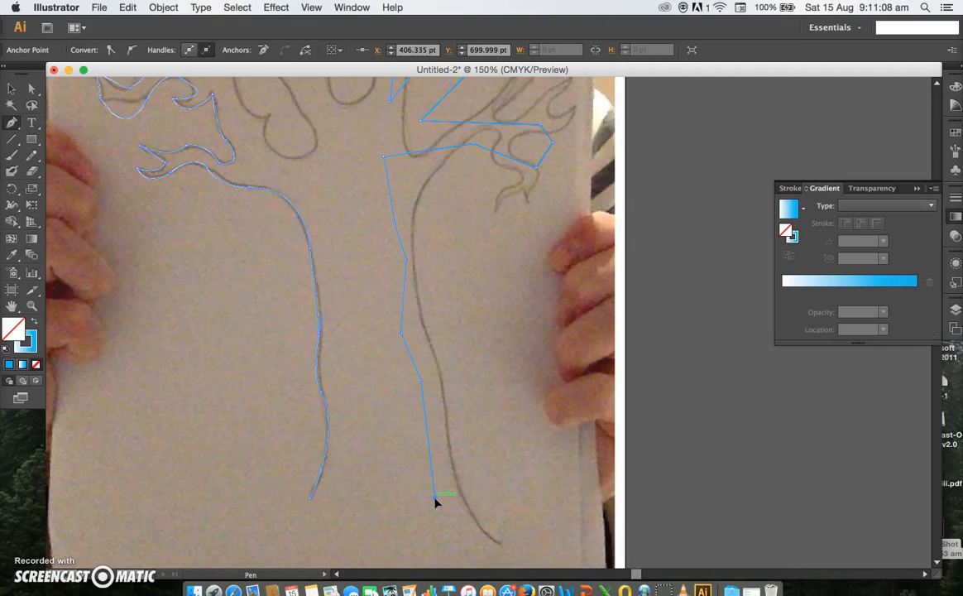
pyautogui.click(498, 541)
pyautogui.press('super+a')
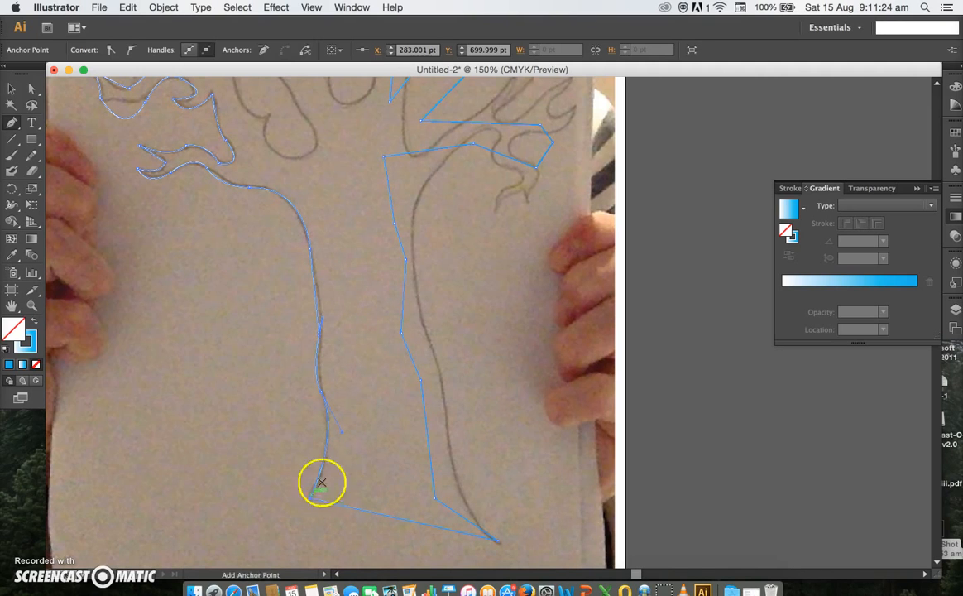
# Swap the fill and stroke of the closed tree path so it has a blue gradient fill and no stroke.
pyautogui.scroll(5, 471, 323)
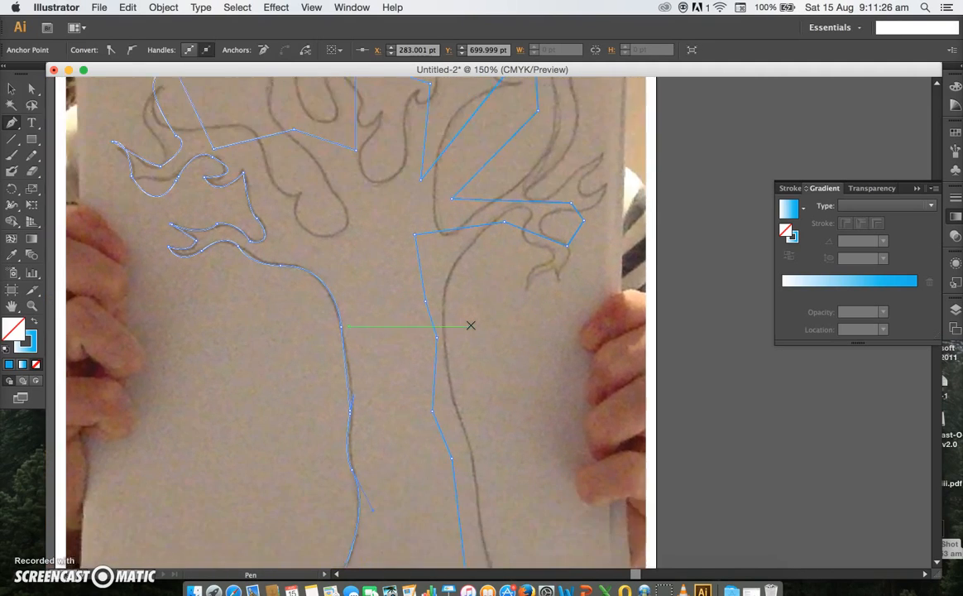
pyautogui.scroll(-2, 471, 325)
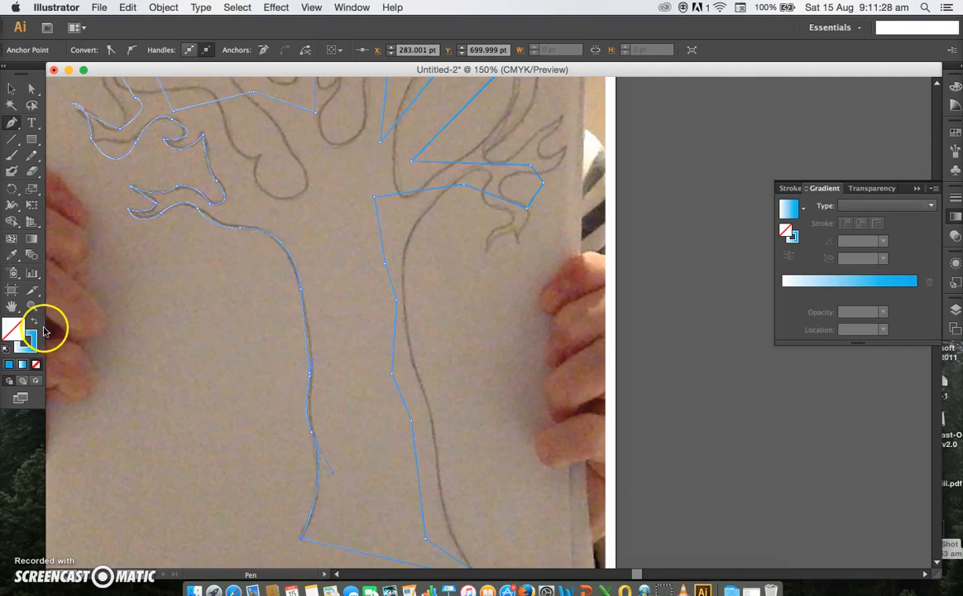
pyautogui.click(33, 323)
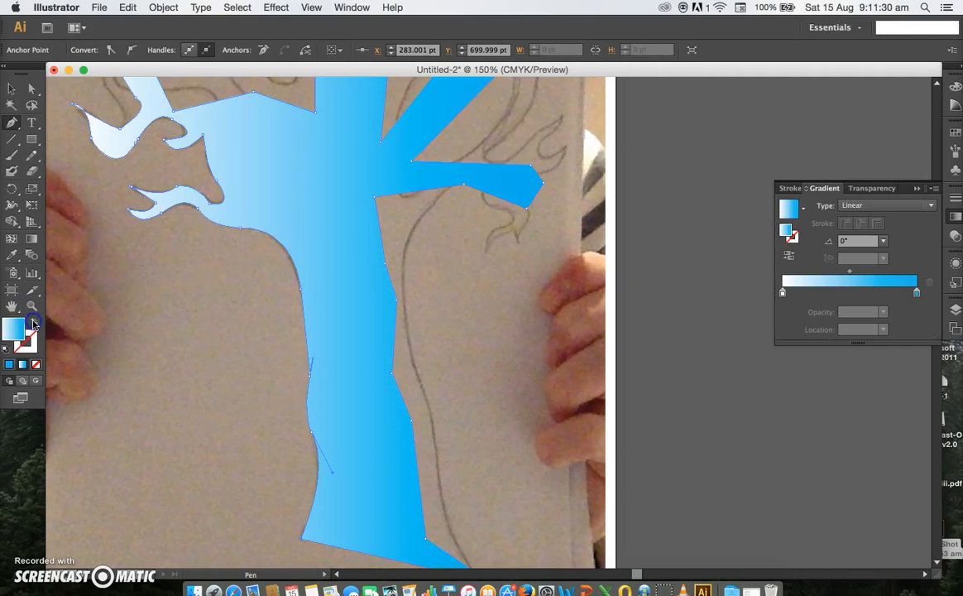
# Move the gradient-filled tree shape to the left and slightly down over the placed sketch with the Selection tool.
pyautogui.click(12, 88)
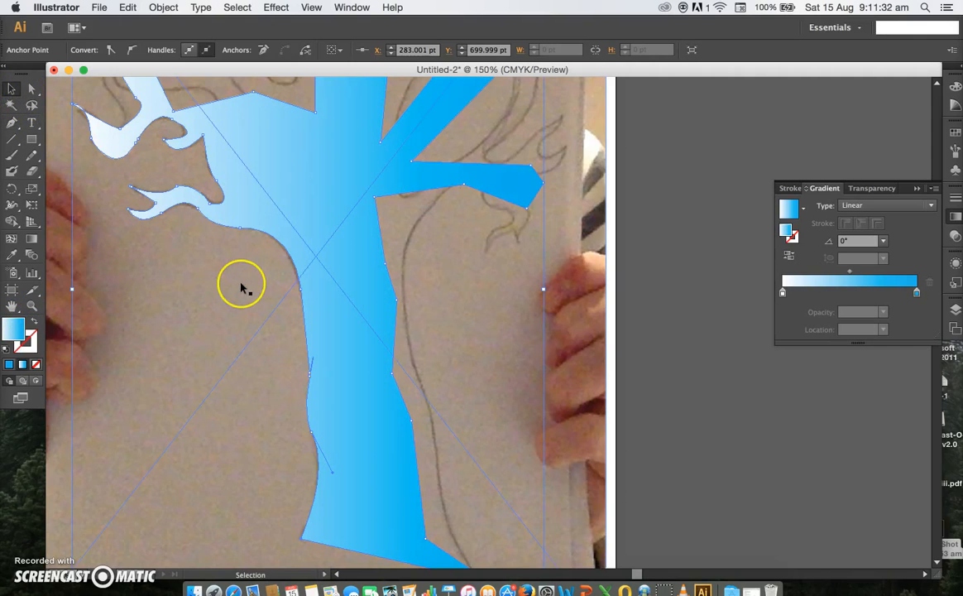
pyautogui.press('super+minus')
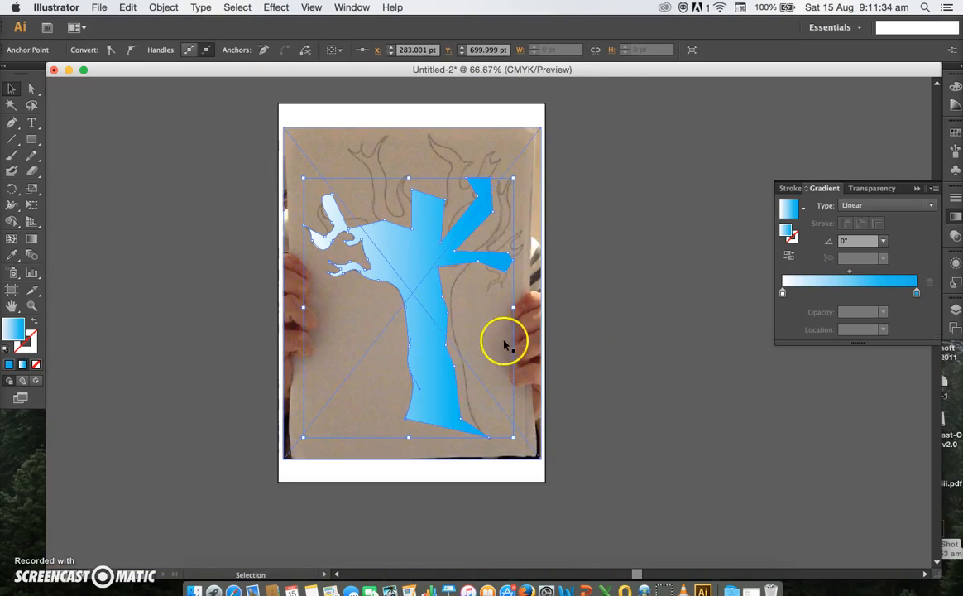
pyautogui.click(344, 359)
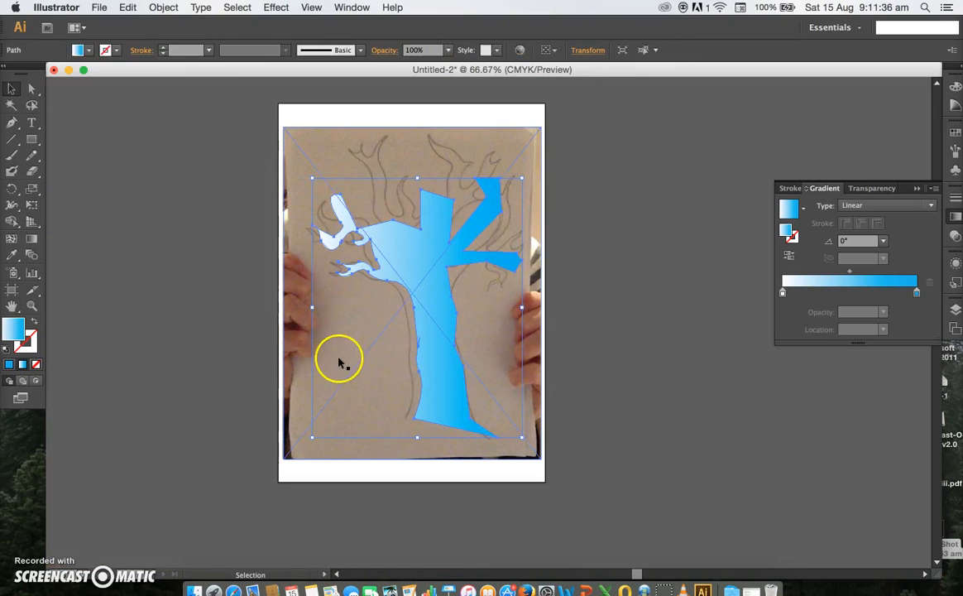
pyautogui.moveTo(423, 302); pyautogui.dragTo(388, 309)
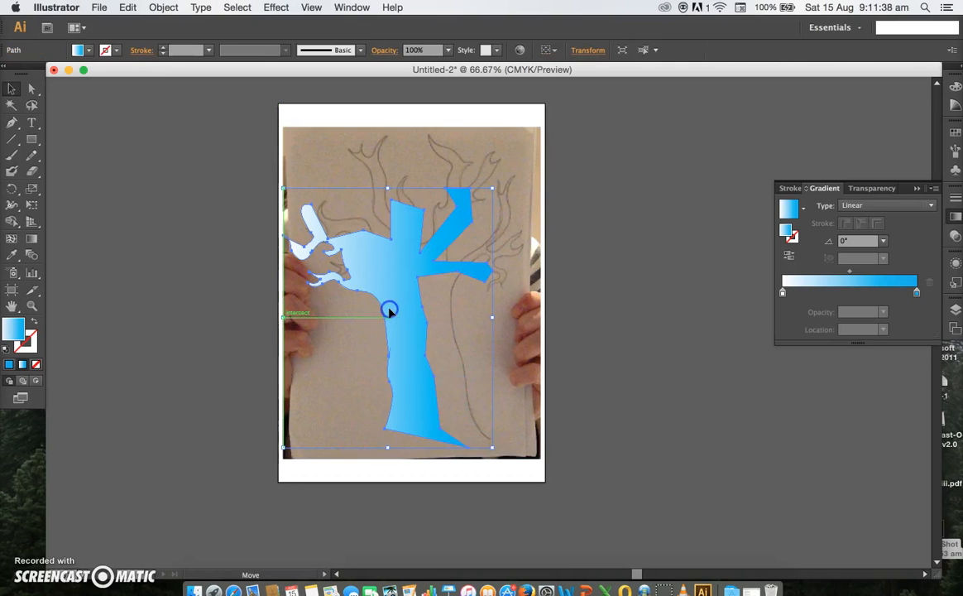
# Move the filled tree shape back to the right, closer to the pencil outline.
pyautogui.press('super+equal')
pyautogui.press('super+equal')
pyautogui.hscroll(-3, 388, 313)
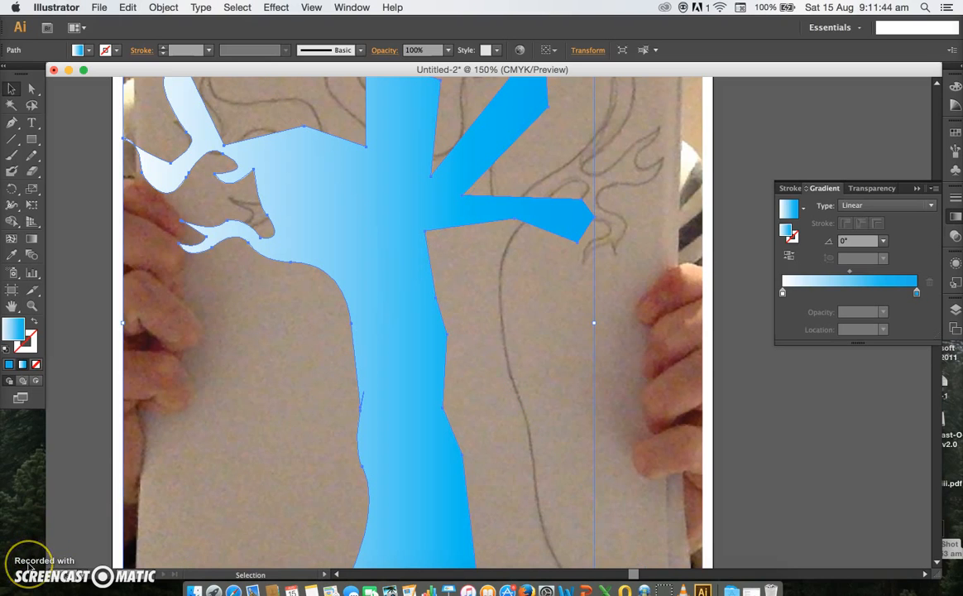
pyautogui.hscroll(5, 406, 312)
pyautogui.scroll(-3, 406, 312)
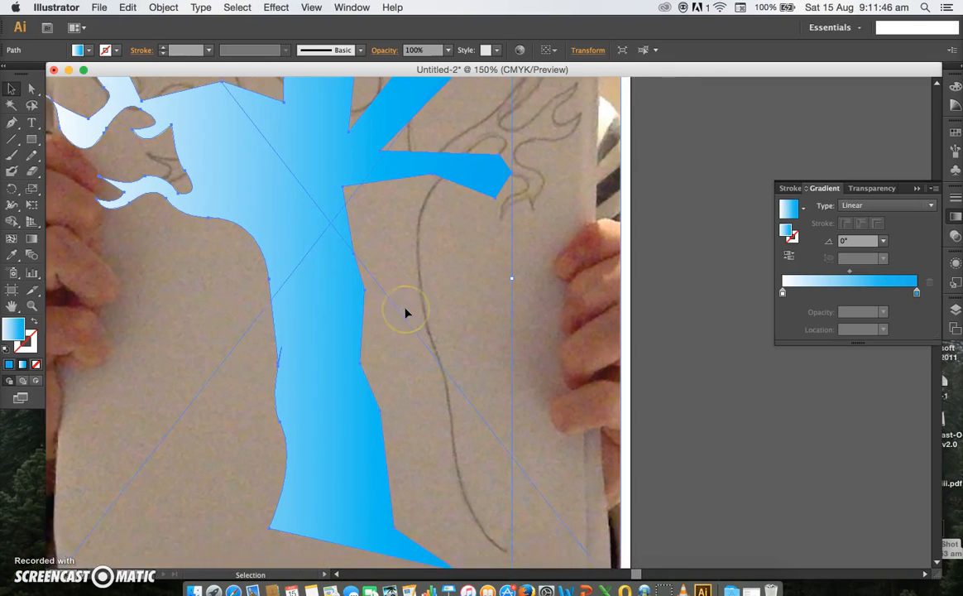
pyautogui.moveTo(331, 308); pyautogui.dragTo(370, 300)
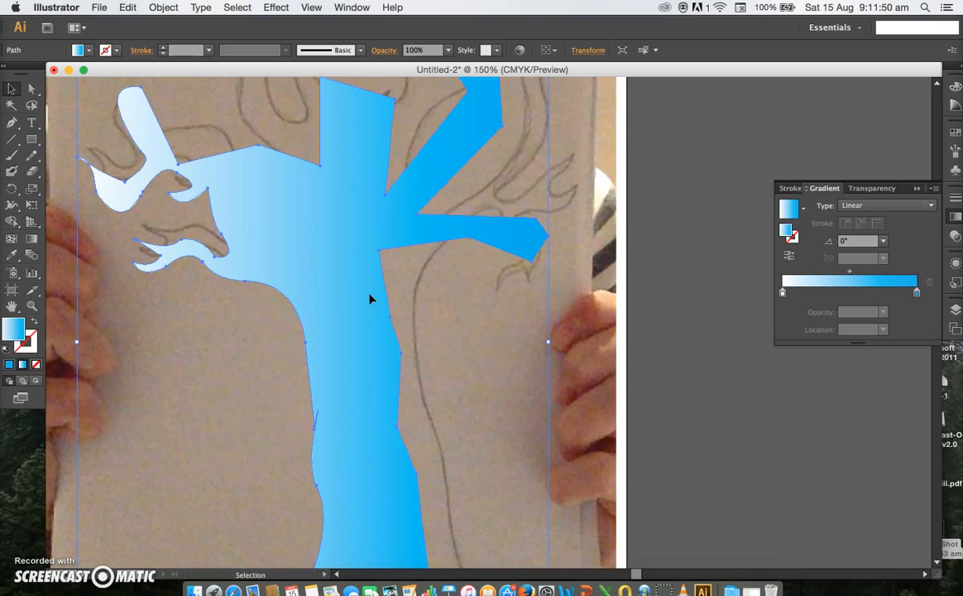
pyautogui.scroll(-5, 370, 298)
pyautogui.press('super+minus')
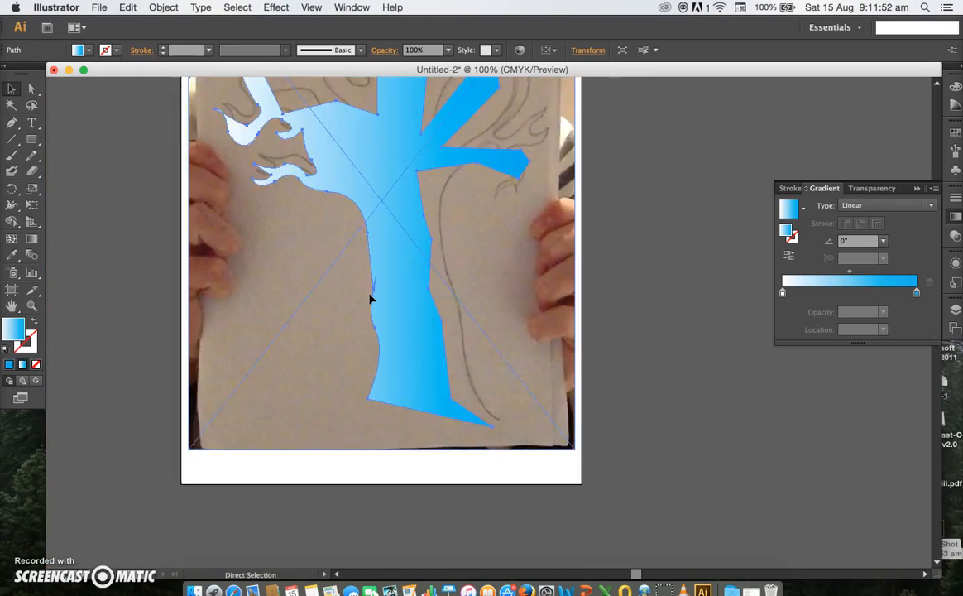
pyautogui.press('super+minus')
pyautogui.press('v')
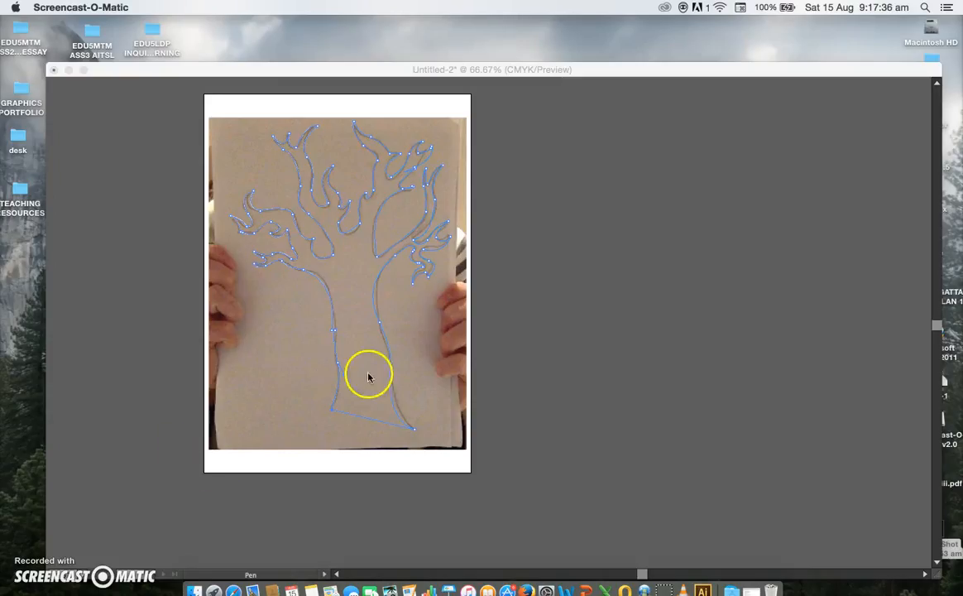
# Swap the fill and stroke of the fully traced tree to give it a blue gradient fill, and activate the Selection tool.
pyautogui.click(157, 426)
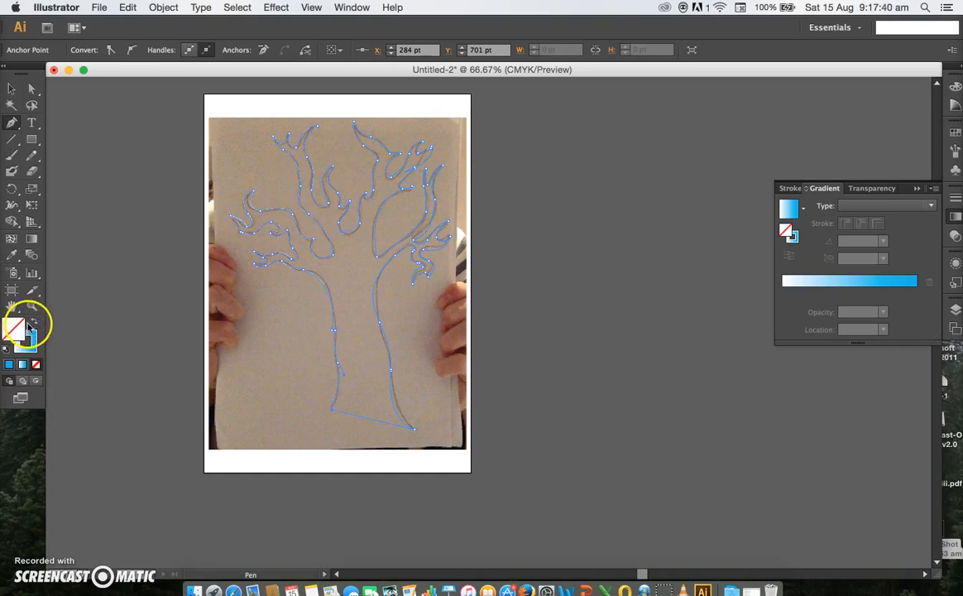
pyautogui.click(32, 322)
pyautogui.click(11, 88)
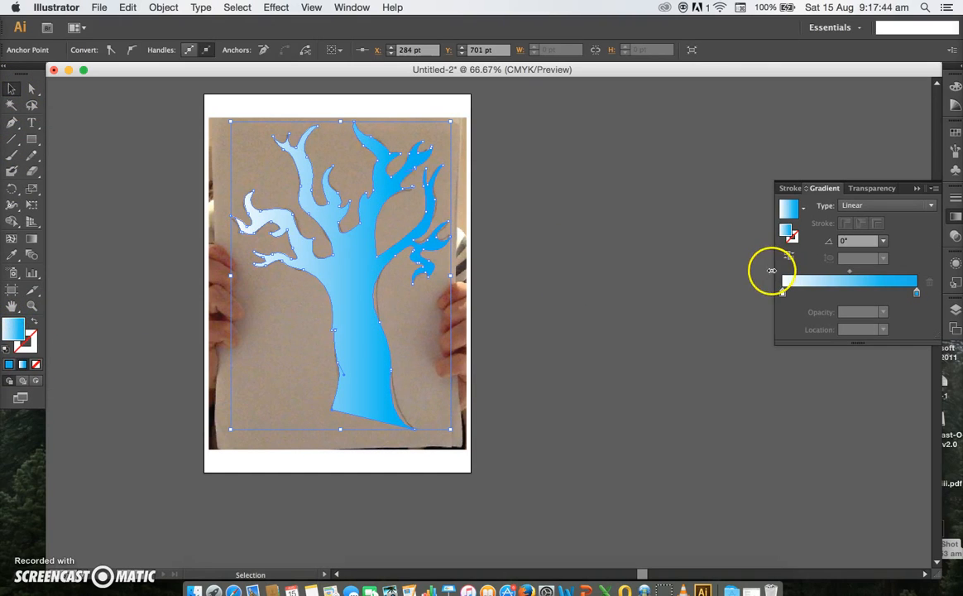
# Change the end colour of the tree's gradient to dark brown and set the gradient type to Radial.
pyautogui.doubleClick(916, 293)
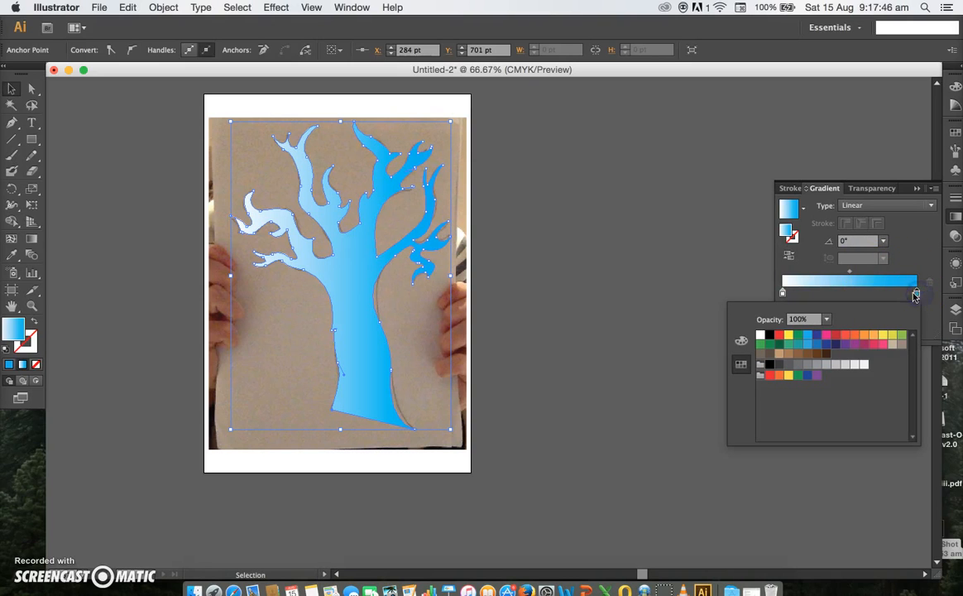
pyautogui.click(817, 353)
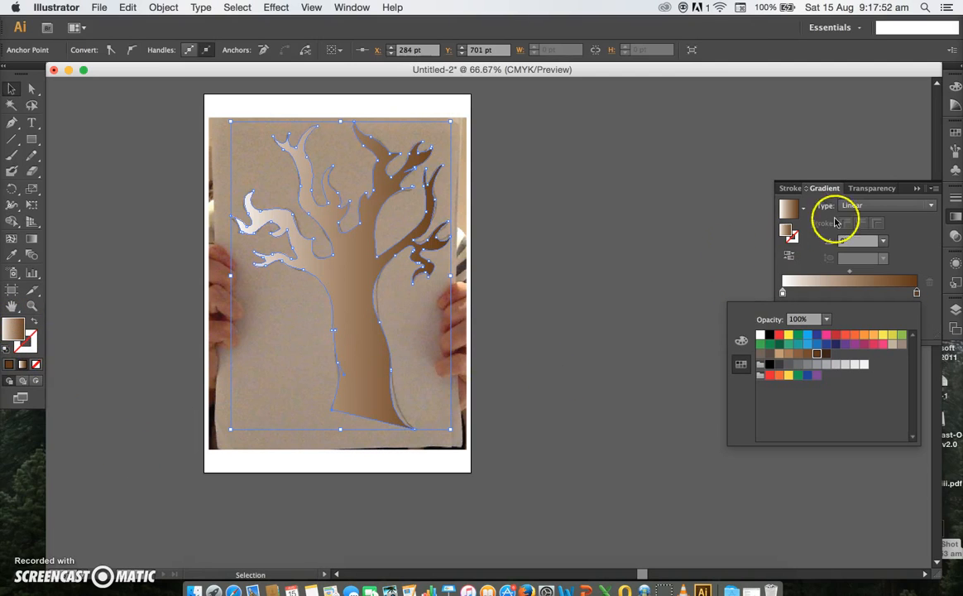
pyautogui.click(932, 208)
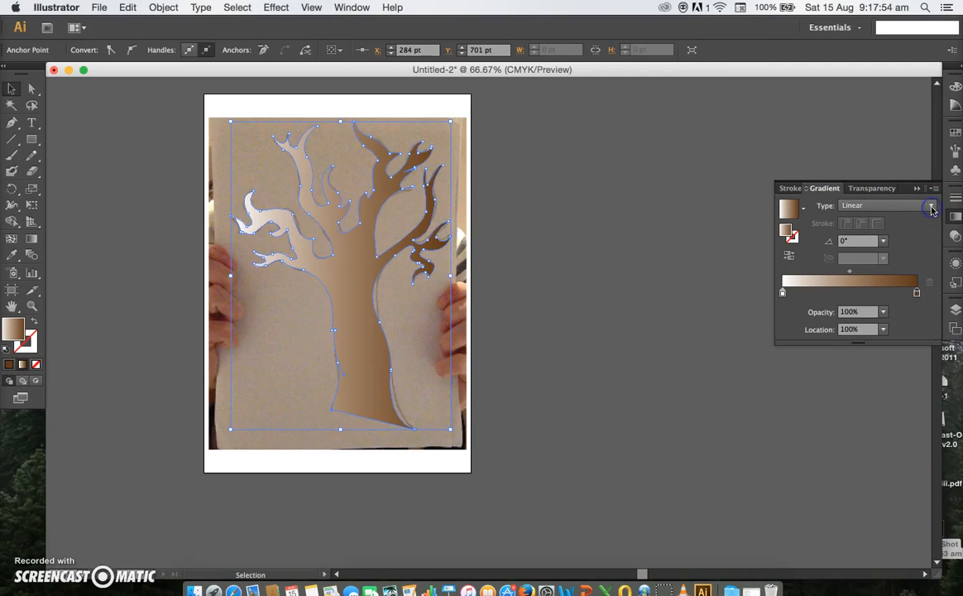
pyautogui.click(931, 207)
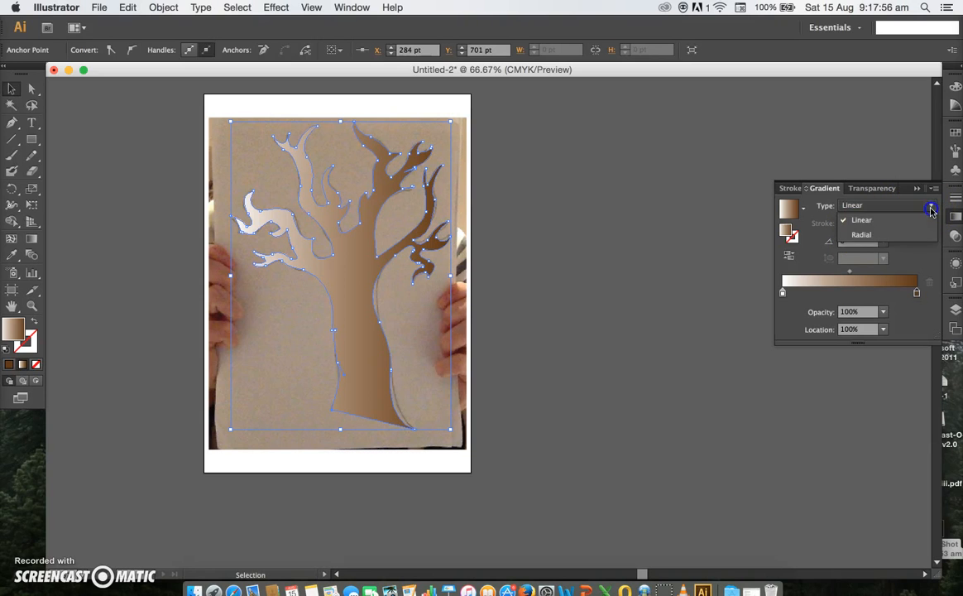
pyautogui.click(876, 235)
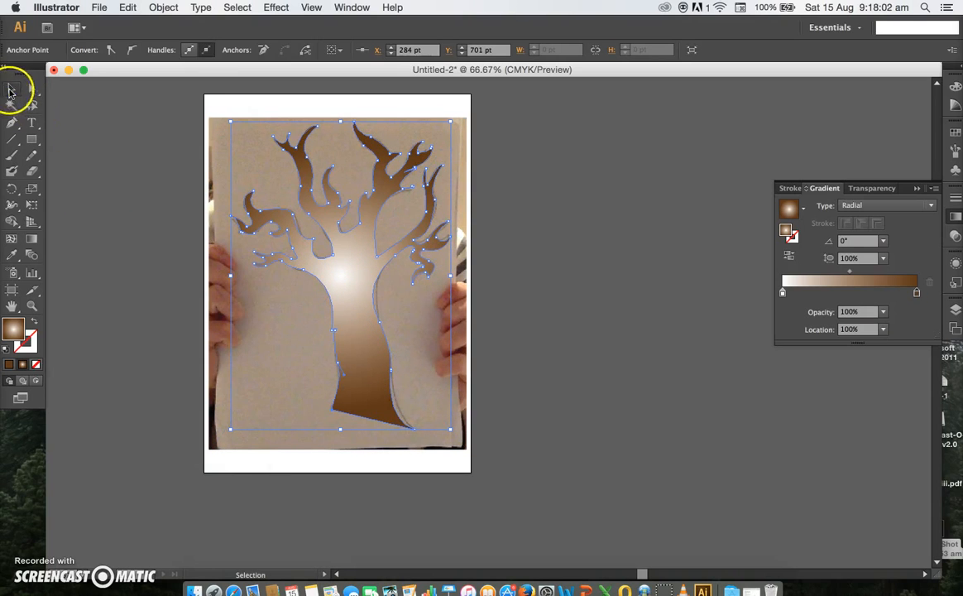
# Move the filled tree off one side of the artboard and the placed sketch off the other, leaving the artboard empty.
pyautogui.click(141, 280)
pyautogui.moveTo(377, 295); pyautogui.dragTo(605, 302)
pyautogui.moveTo(327, 361); pyautogui.dragTo(75, 377)
pyautogui.hscroll(-5, 428, 327)
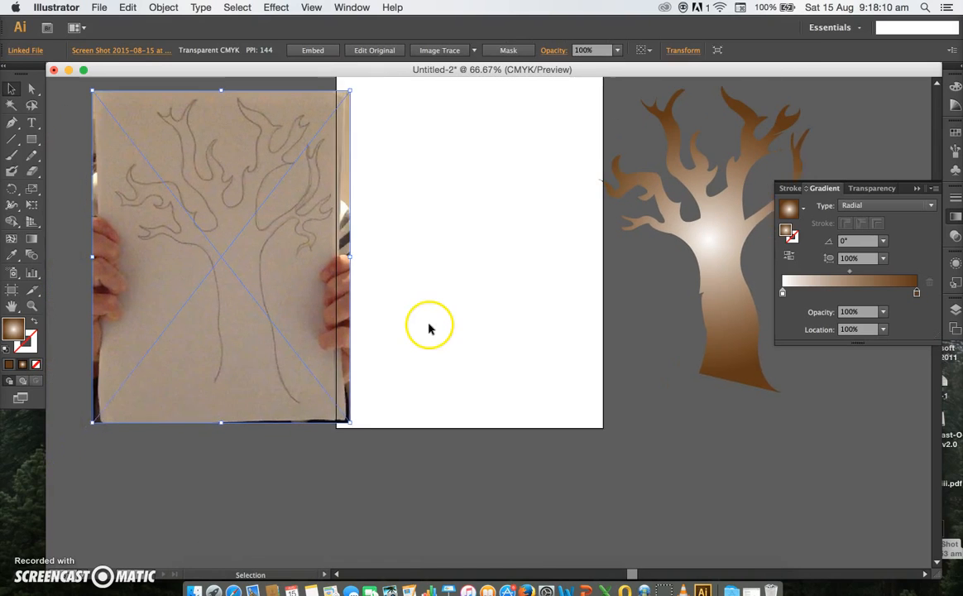
pyautogui.moveTo(288, 355); pyautogui.dragTo(224, 355)
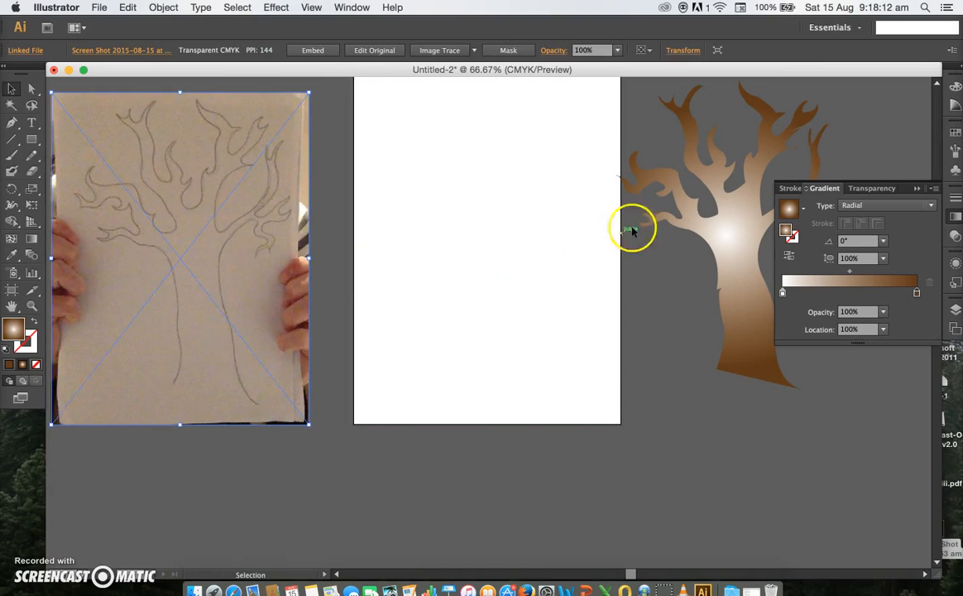
# Move the brown tree onto the empty artboard and scale it down to a small tree near the lower corner.
pyautogui.moveTo(724, 247); pyautogui.dragTo(466, 261)
pyautogui.scroll(2, 466, 261)
pyautogui.hscroll(1, 466, 262)
pyautogui.moveTo(560, 127); pyautogui.dragTo(414, 360)
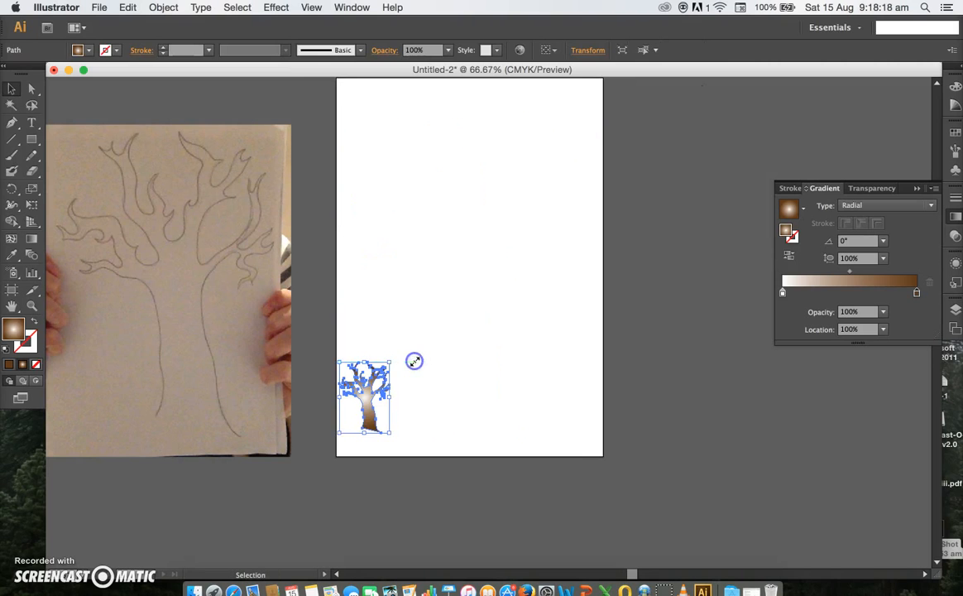
# Duplicate the small tree into an upper row of four and a lower row of three, rotating one copy 179.9° beneath the first tree.
pyautogui.click(445, 383)
pyautogui.moveTo(370, 409); pyautogui.dragTo(382, 208)
pyautogui.click(423, 258)
pyautogui.moveTo(432, 265); pyautogui.dragTo(402, 256)
pyautogui.click(422, 329)
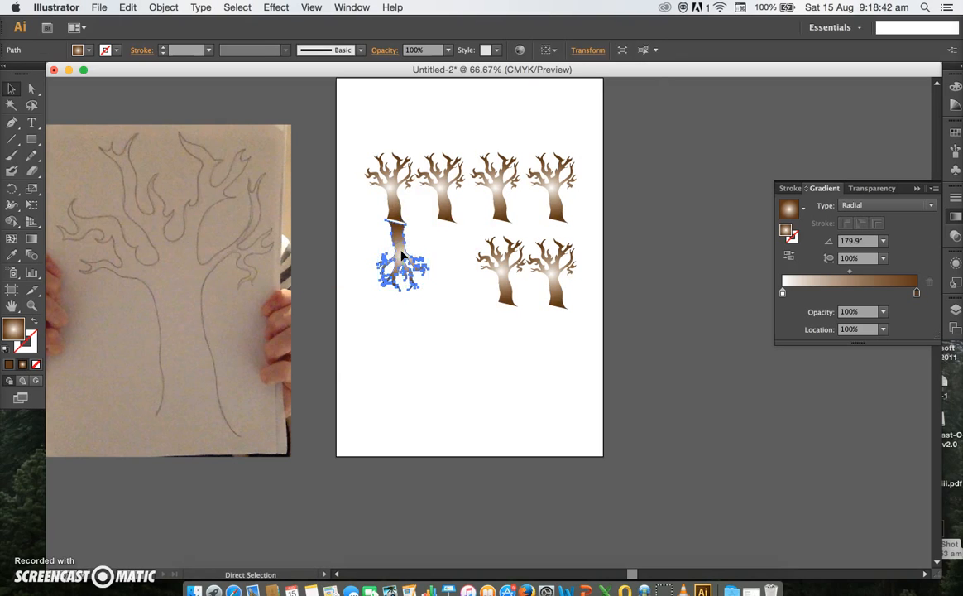
# Change the end colour of the upside-down tree's radial gradient to blue.
pyautogui.press('super+equal')
pyautogui.press('super+equal')
pyautogui.scroll(5, 405, 261)
pyautogui.hscroll(-3, 406, 261)
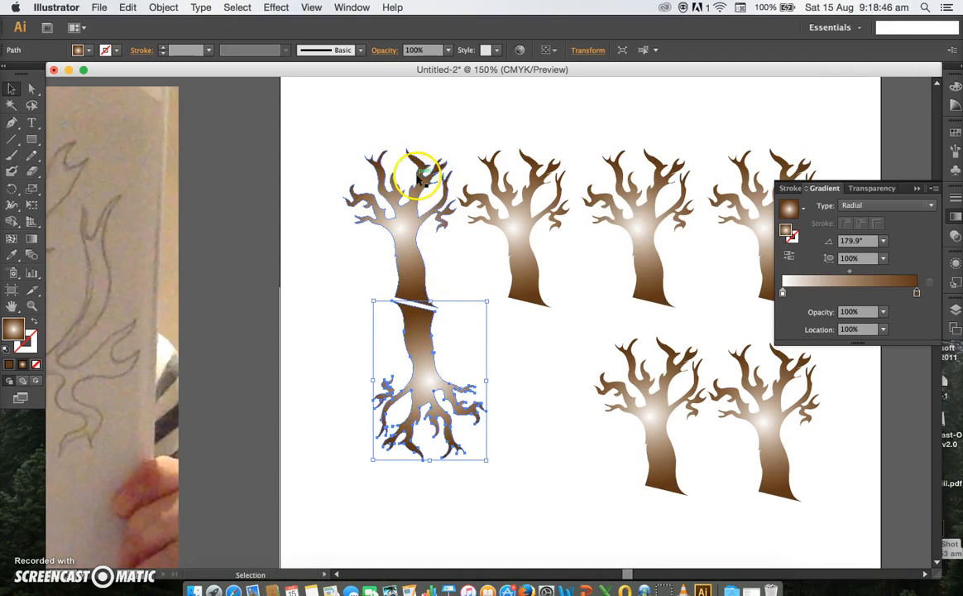
pyautogui.click(424, 341)
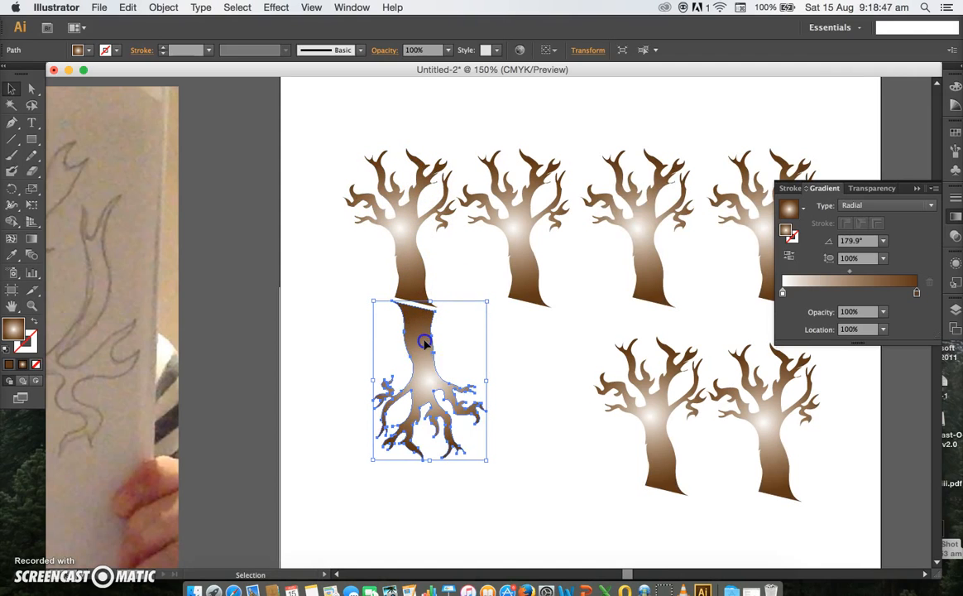
pyautogui.doubleClick(916, 292)
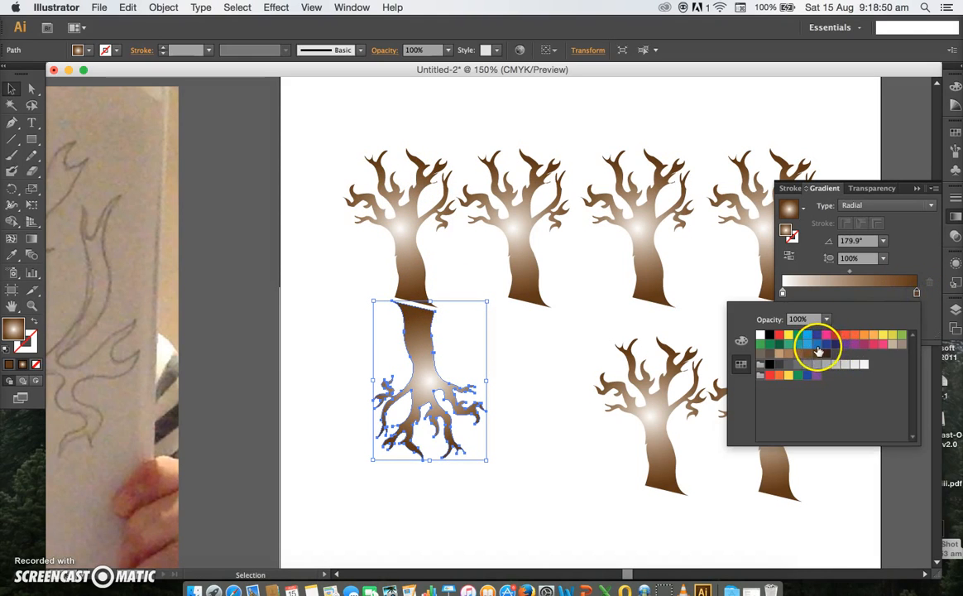
pyautogui.click(816, 343)
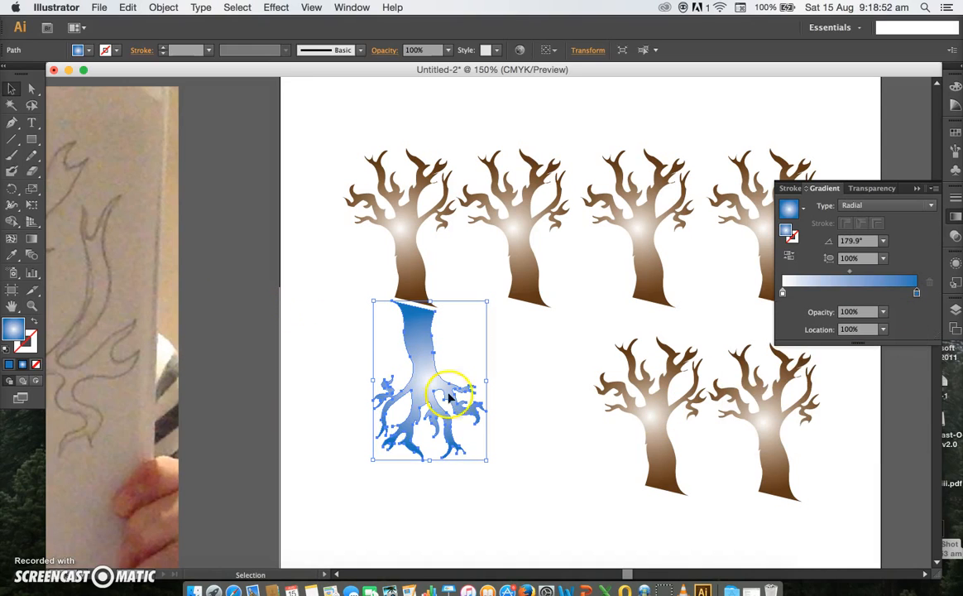
# Move the blue upside-down tree slightly up so its trunk meets the base of the brown tree above, and deselect it.
pyautogui.click(505, 388)
pyautogui.moveTo(423, 382); pyautogui.dragTo(420, 374)
pyautogui.click(313, 299)
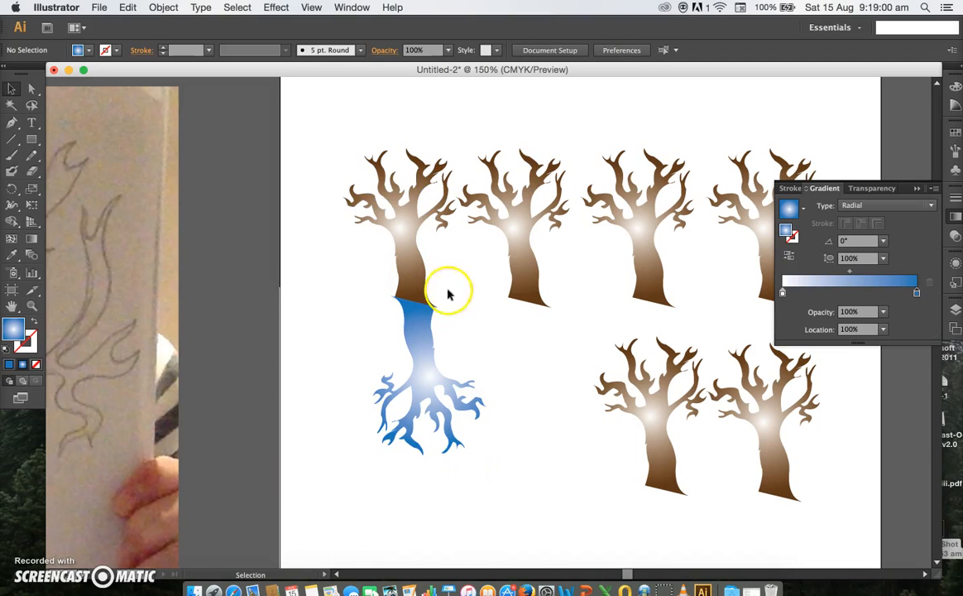
# Select the second brown tree in the upper row.
pyautogui.click(520, 266)
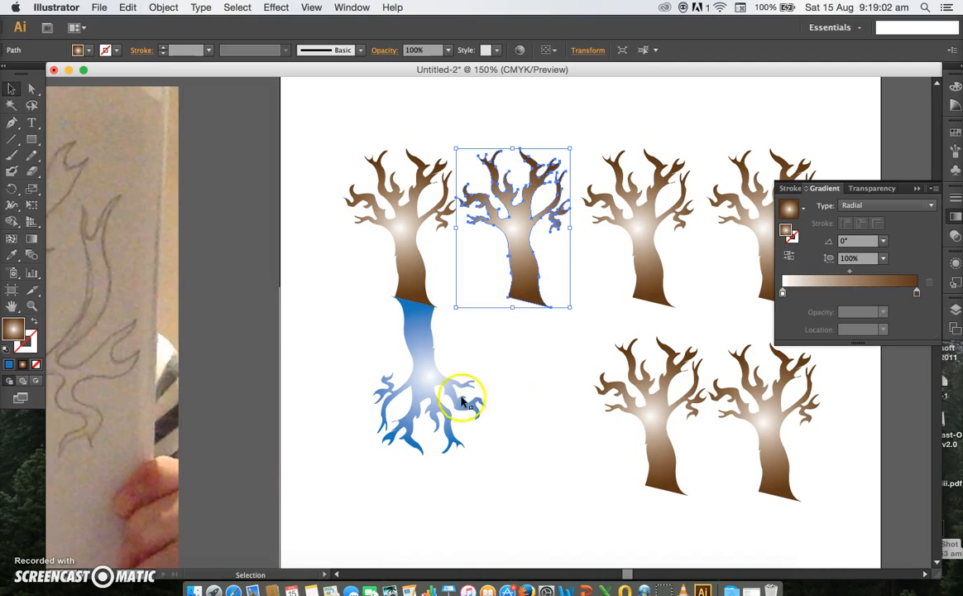